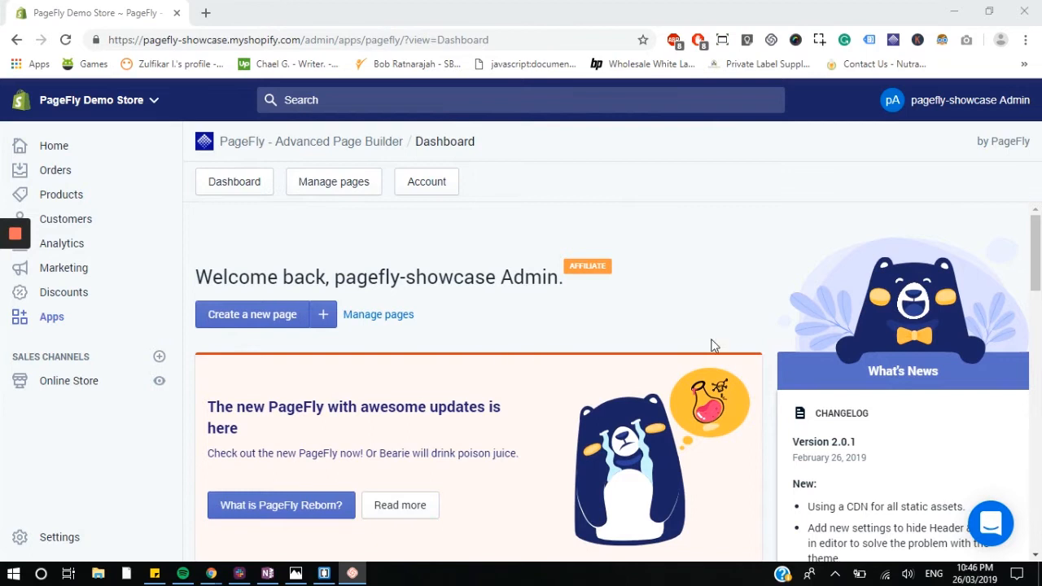
Step: Create a new regular page from the PageFly dashboard
scroll(670, 404, "down", 2)
scroll(670, 404, "up", 2)
left_click(324, 316)
scroll(531, 273, "down", 1)
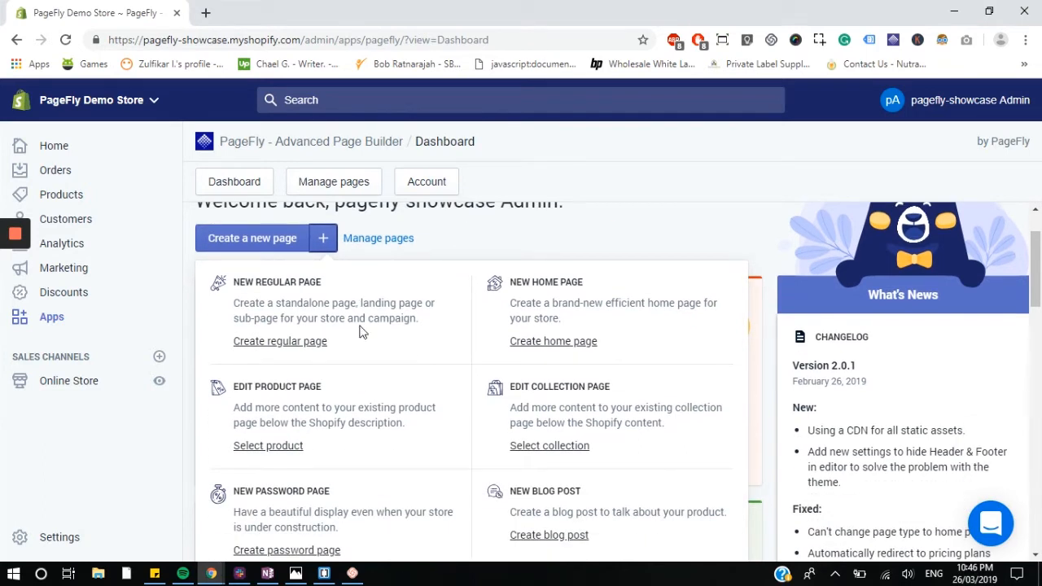
left_click(282, 351)
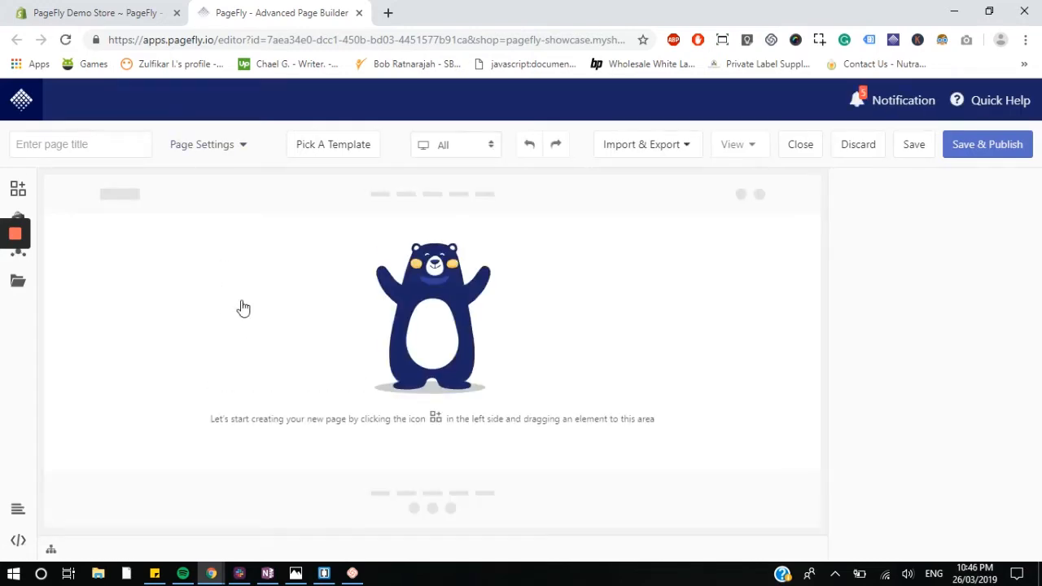
Step: Filter the template library to show only Sales Page templates
scroll(246, 319, "down", 6)
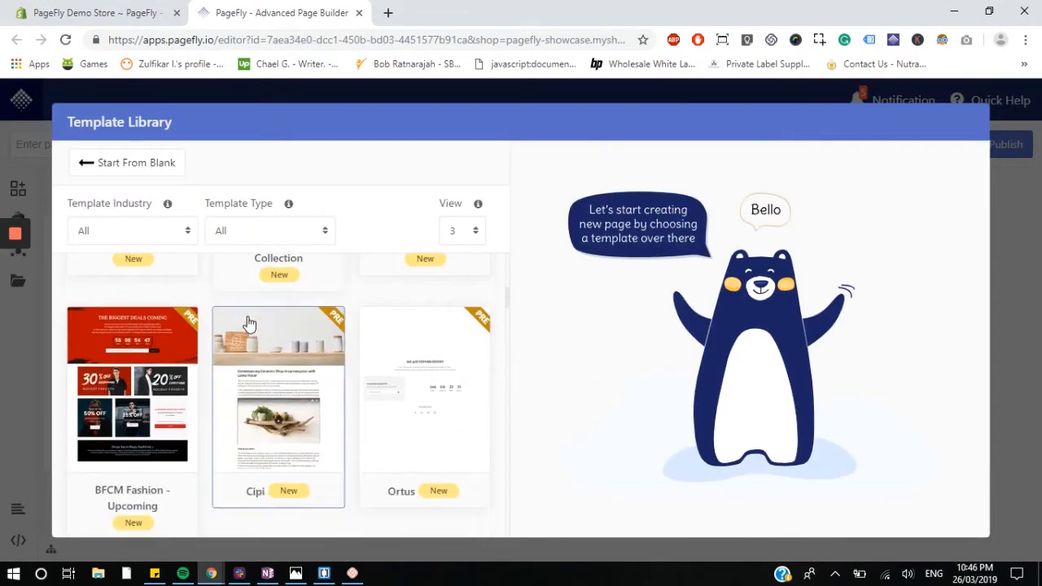
scroll(250, 324, "down", 10)
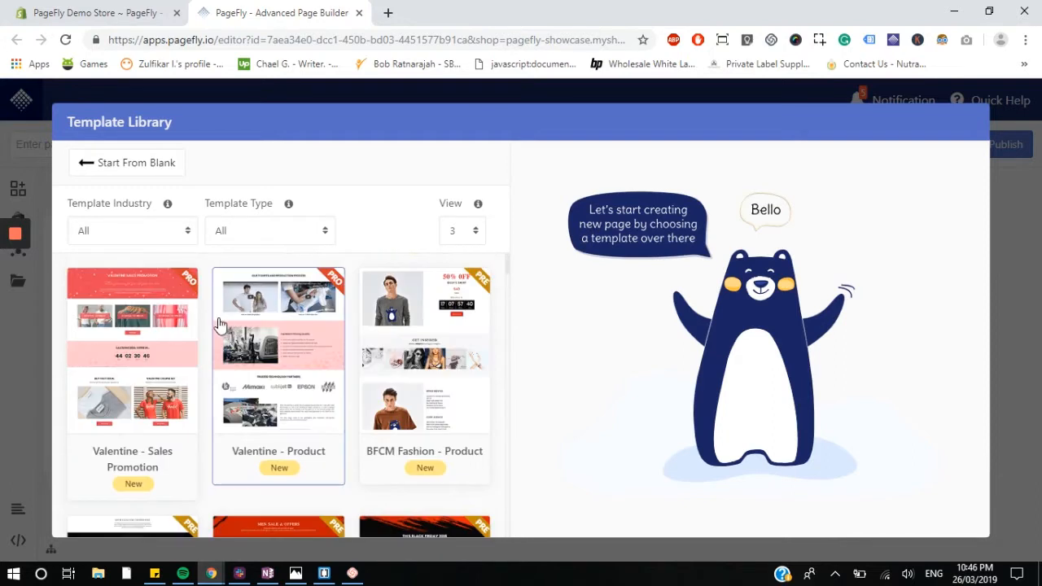
left_click(153, 232)
scroll(139, 329, "down", 5)
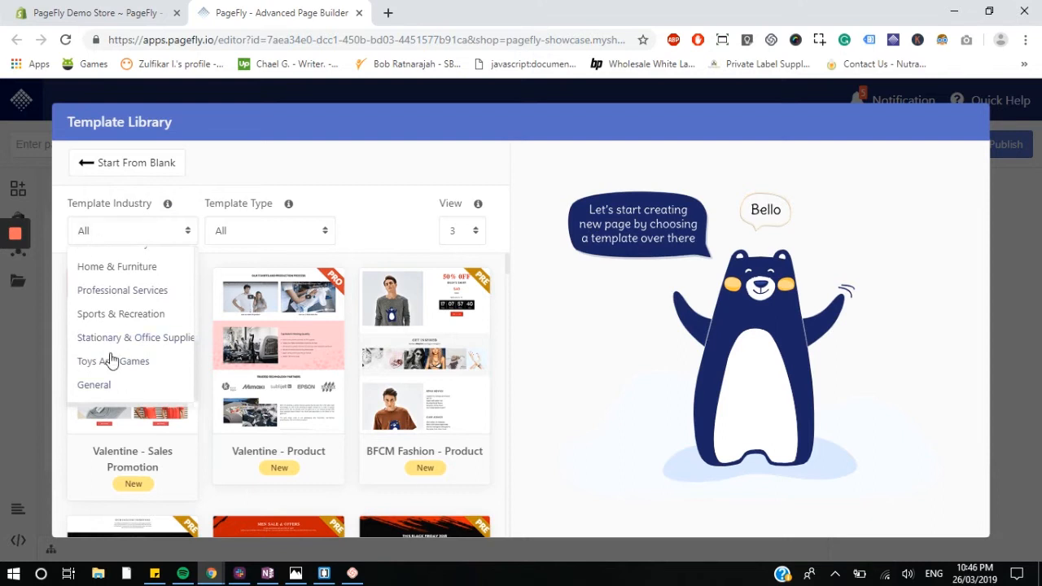
scroll(122, 342, "up", 5)
left_click(276, 233)
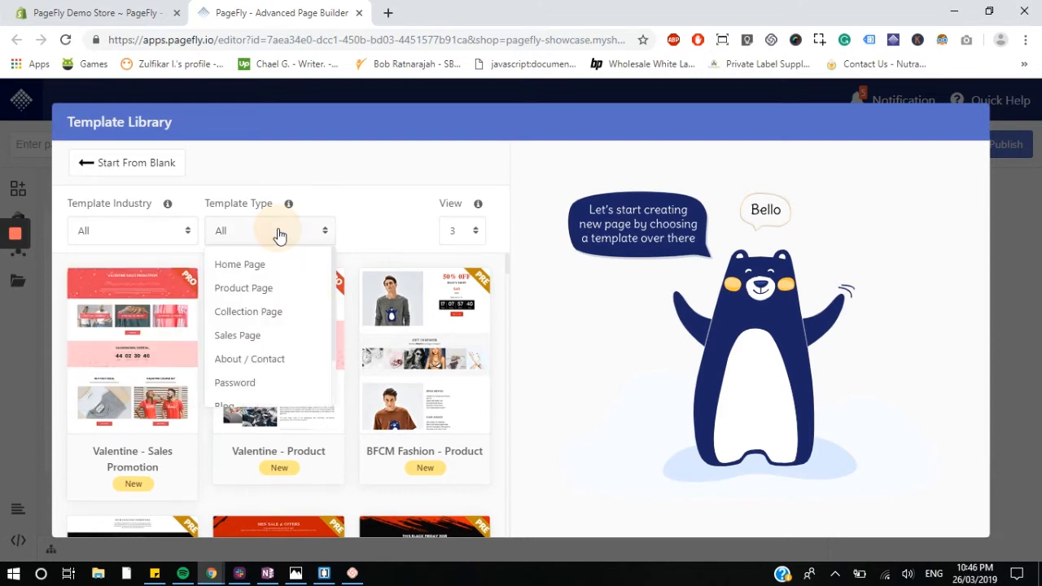
left_click(249, 336)
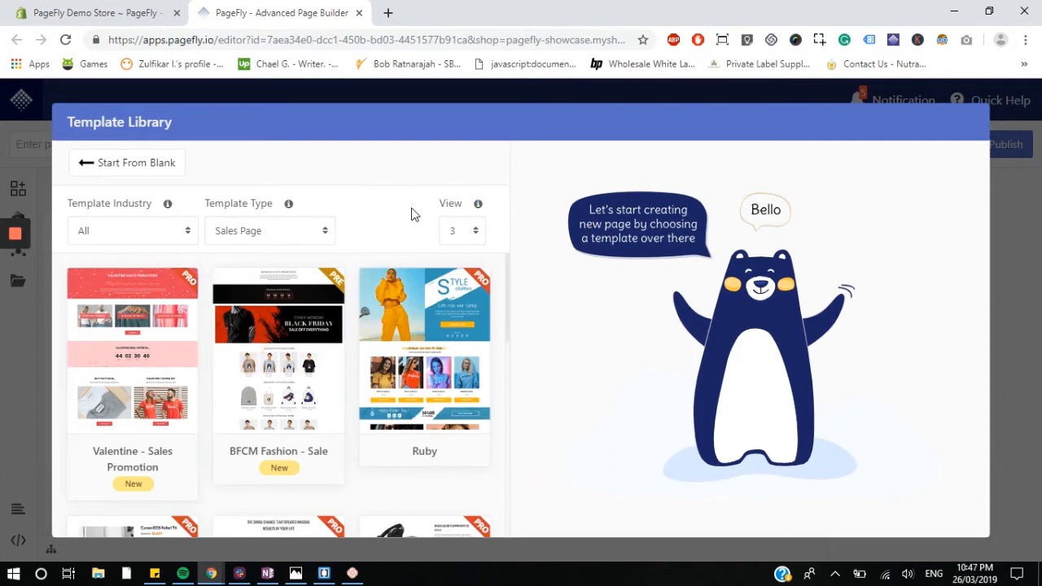
Step: Preview the BFCM Fashion - Sale template and start the page with it
scroll(354, 394, "down", 1)
scroll(354, 394, "up", 1)
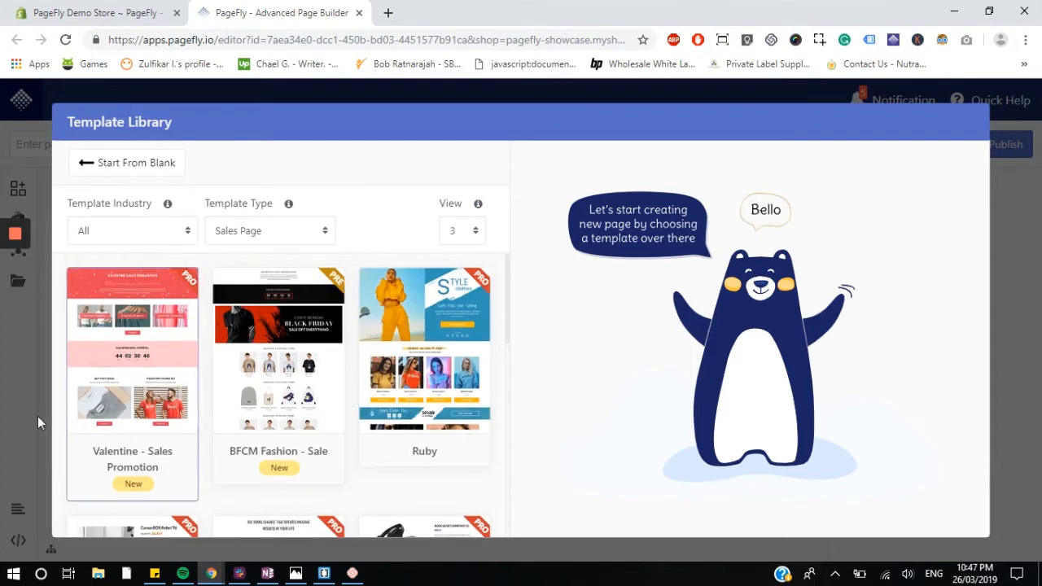
scroll(311, 378, "down", 3)
scroll(206, 425, "up", 3)
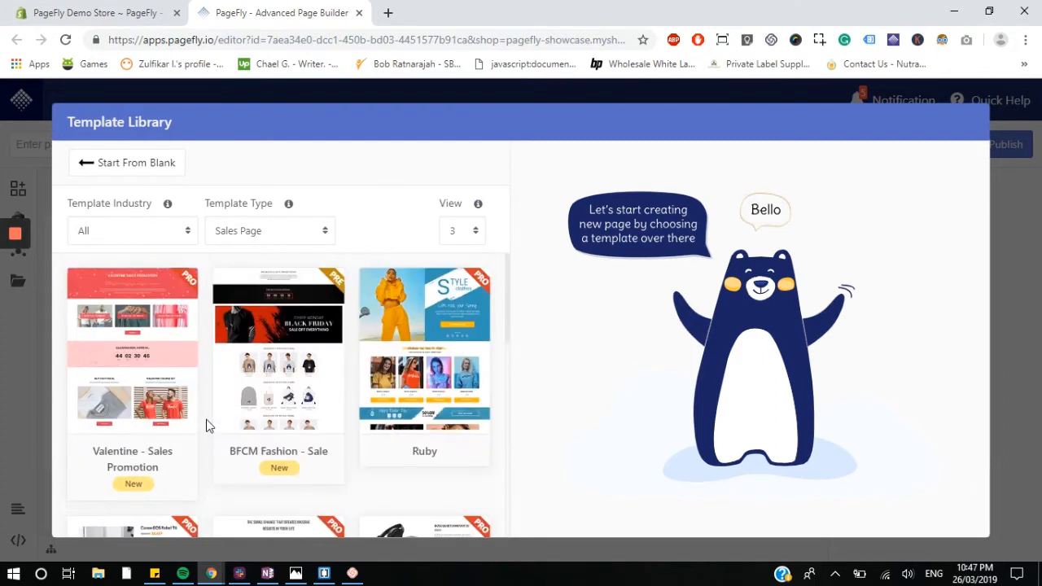
left_click(246, 380)
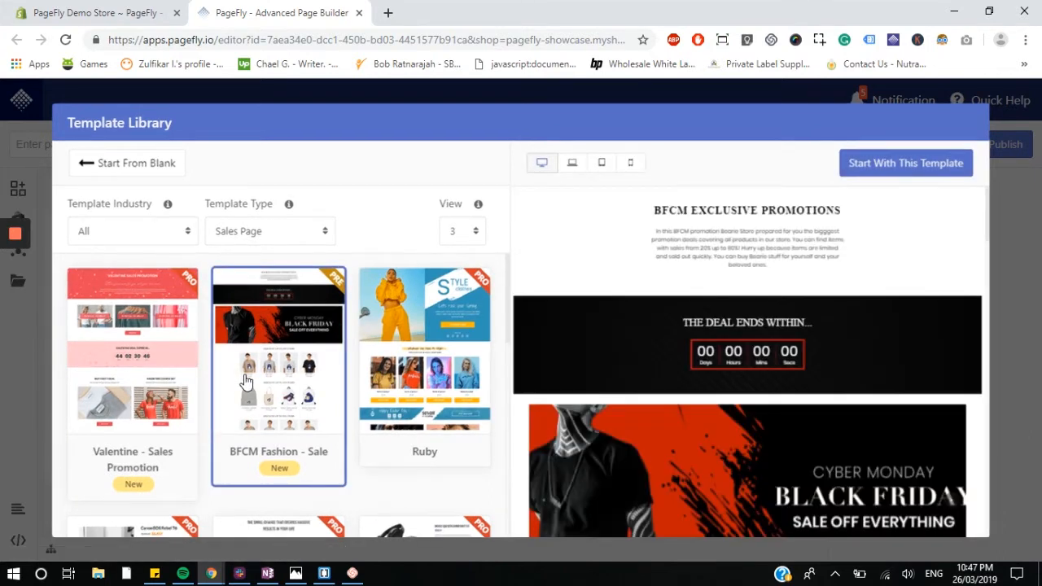
scroll(582, 285, "down", 1)
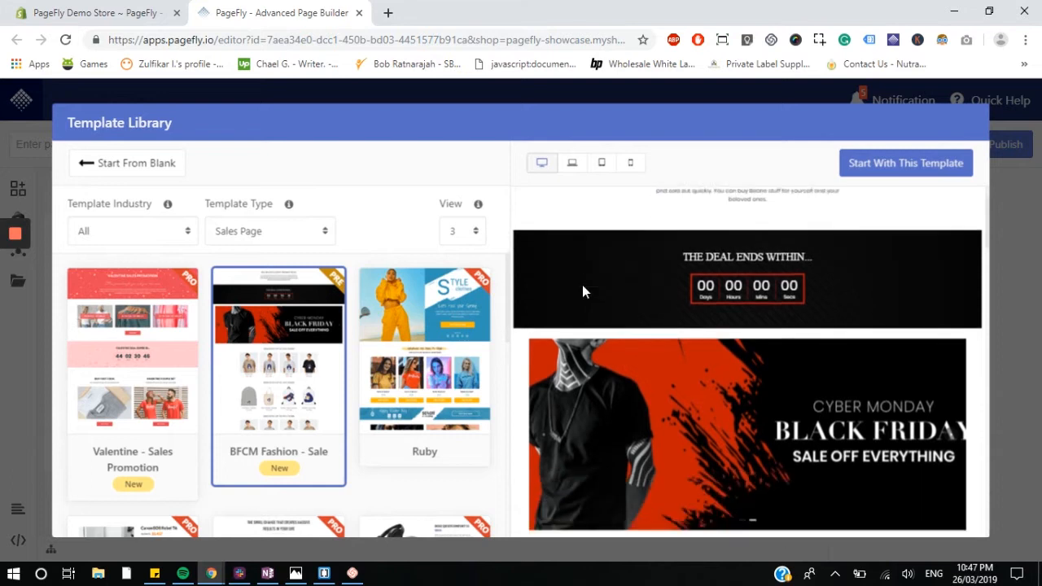
scroll(756, 234, "up", 1)
scroll(836, 291, "down", 5)
scroll(874, 334, "down", 2)
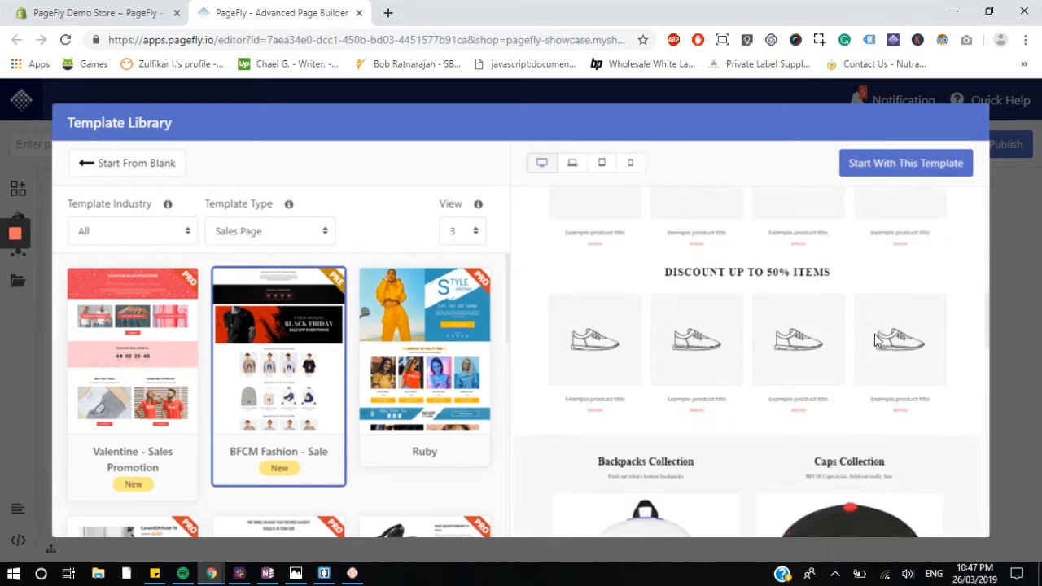
scroll(874, 334, "up", 8)
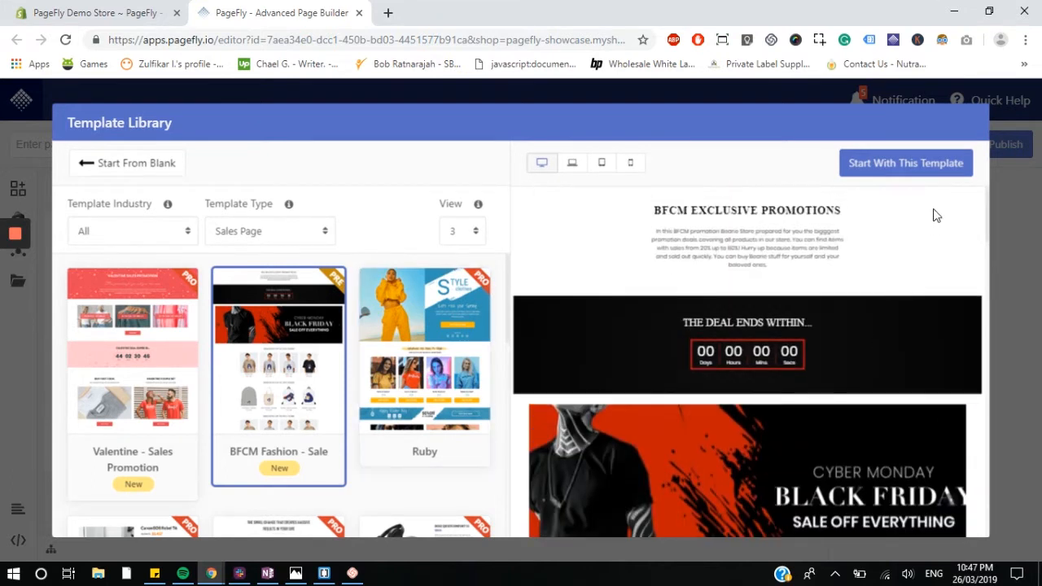
left_click(905, 164)
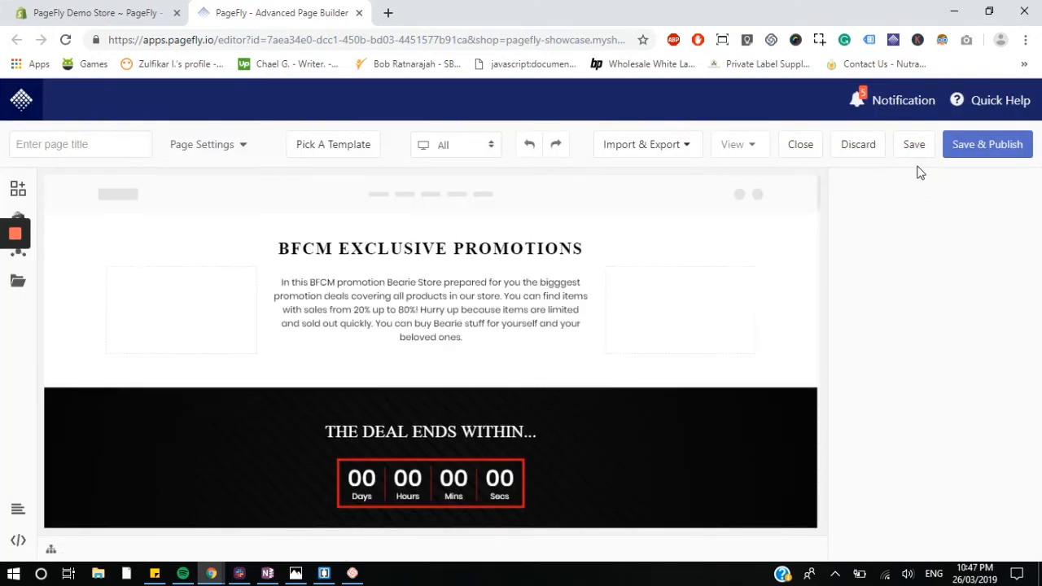
Step: Enable hiding the header and footer on the live page in the page settings
scroll(328, 391, "down", 3)
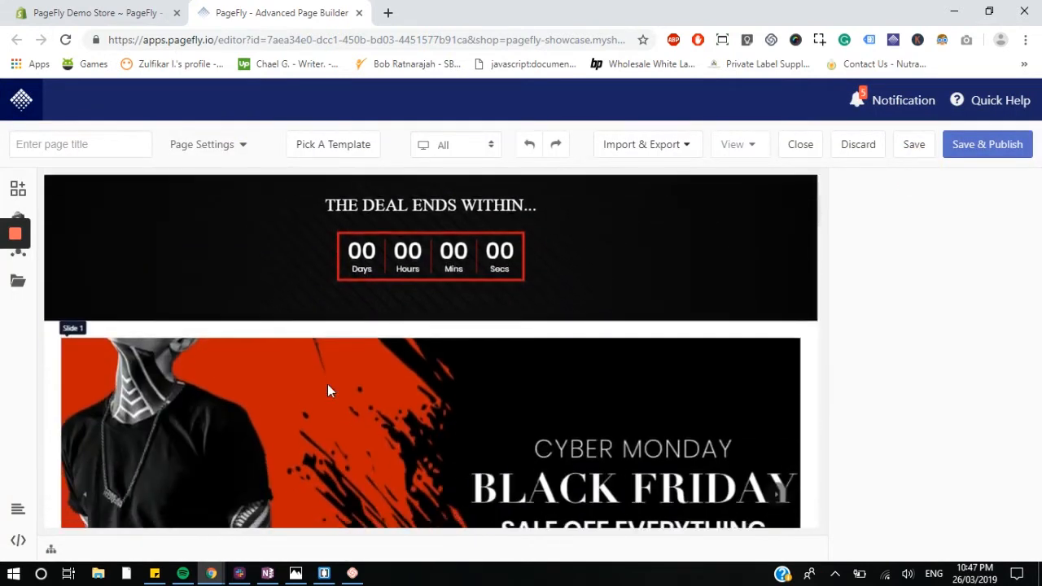
scroll(327, 390, "up", 3)
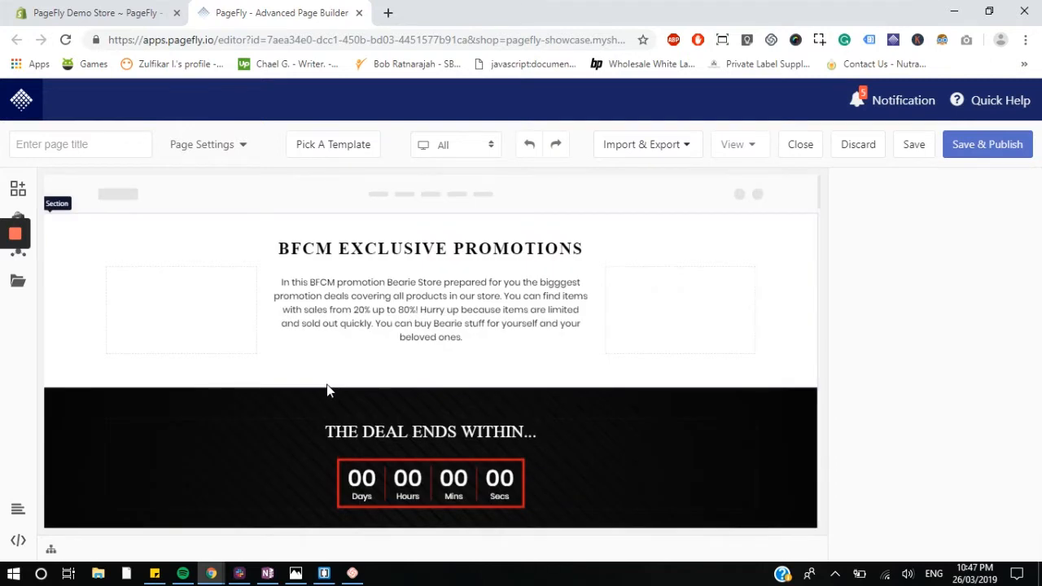
left_click(208, 143)
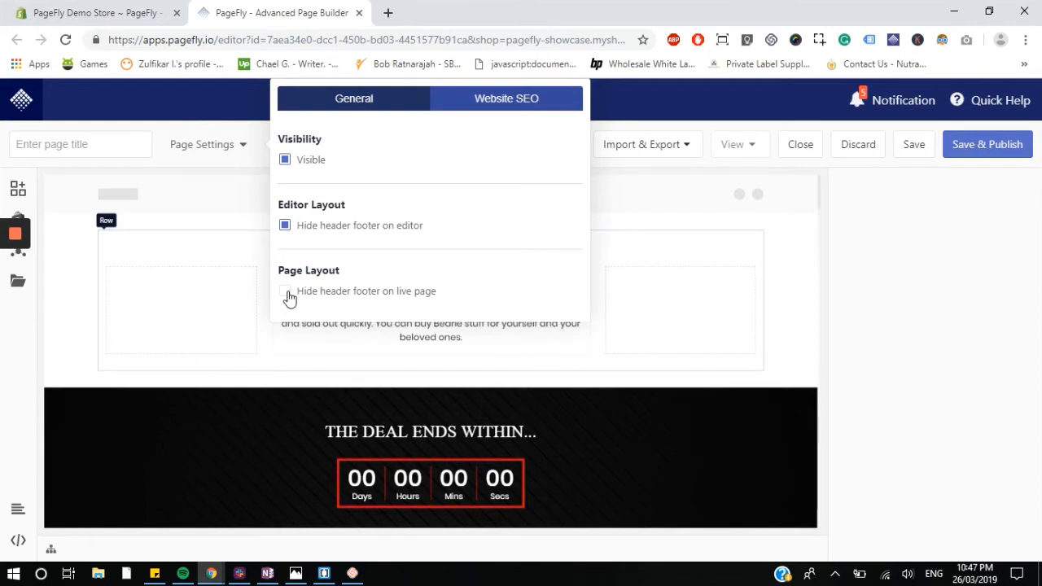
left_click(287, 293)
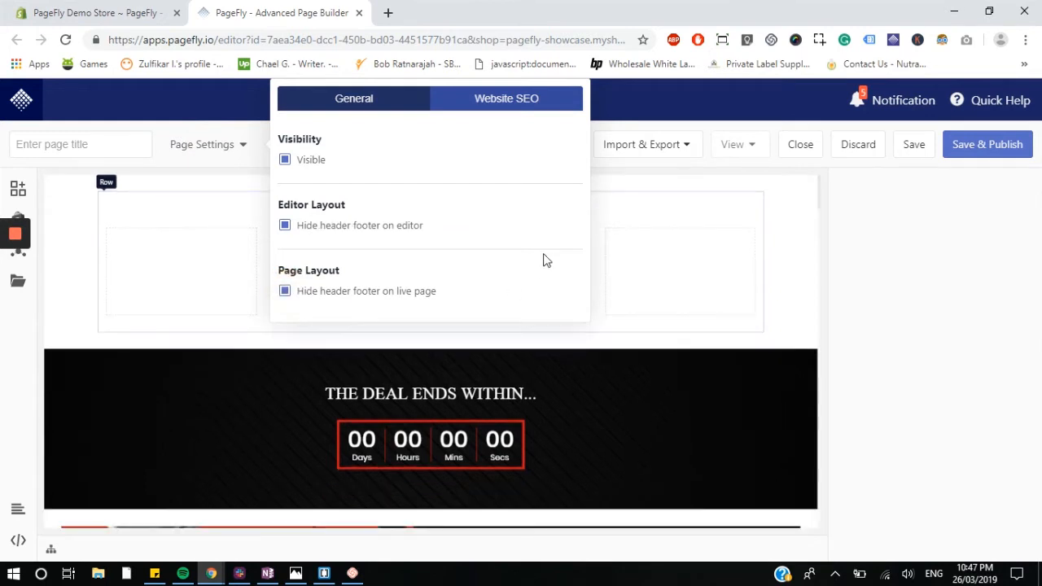
left_click(796, 244)
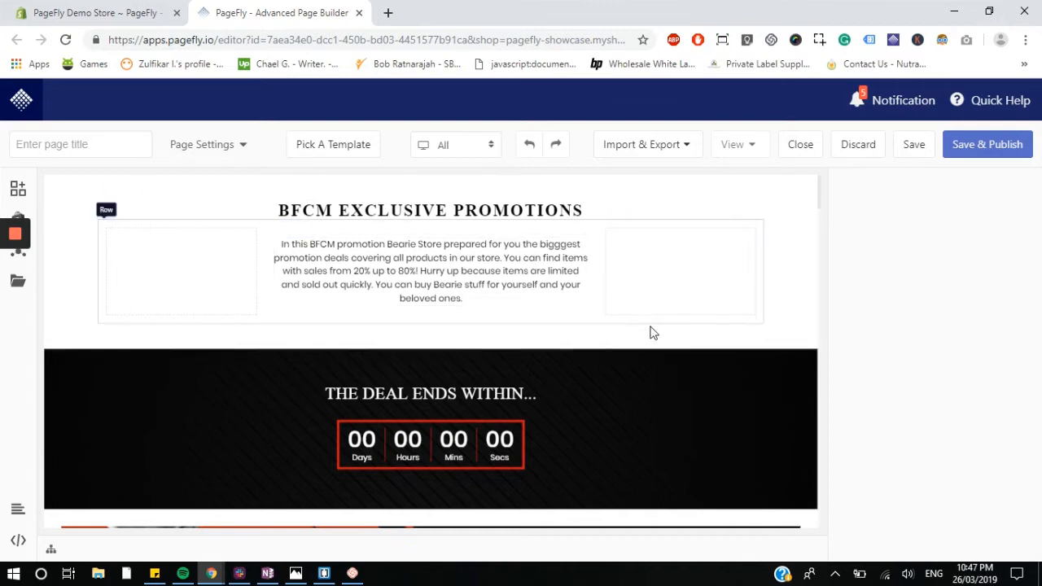
Step: Scroll through the template's sections to review the page content
scroll(651, 333, "down", 2)
scroll(661, 335, "down", 5)
scroll(661, 335, "up", 5)
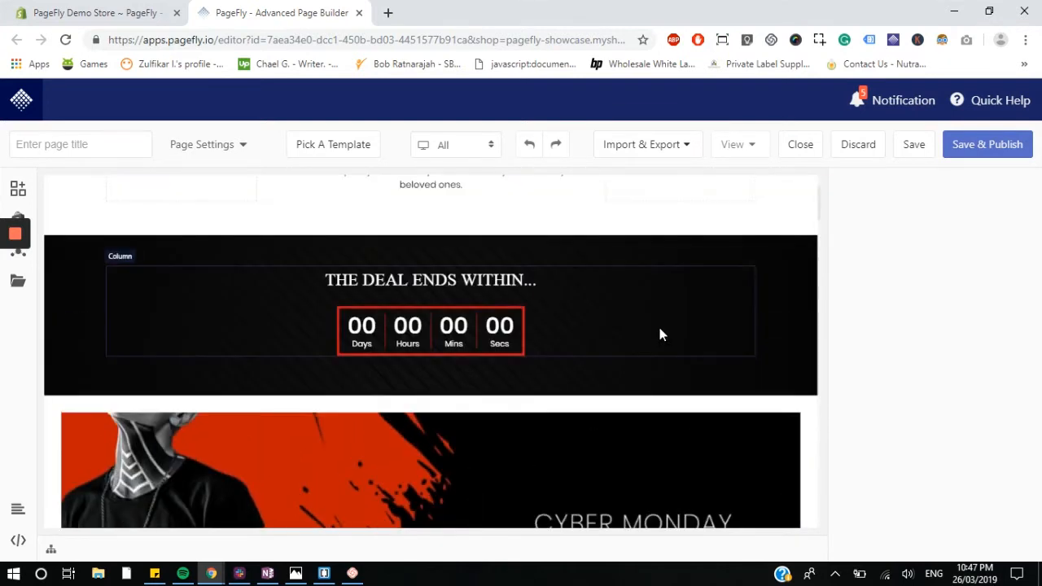
scroll(660, 334, "down", 4)
scroll(659, 334, "up", 6)
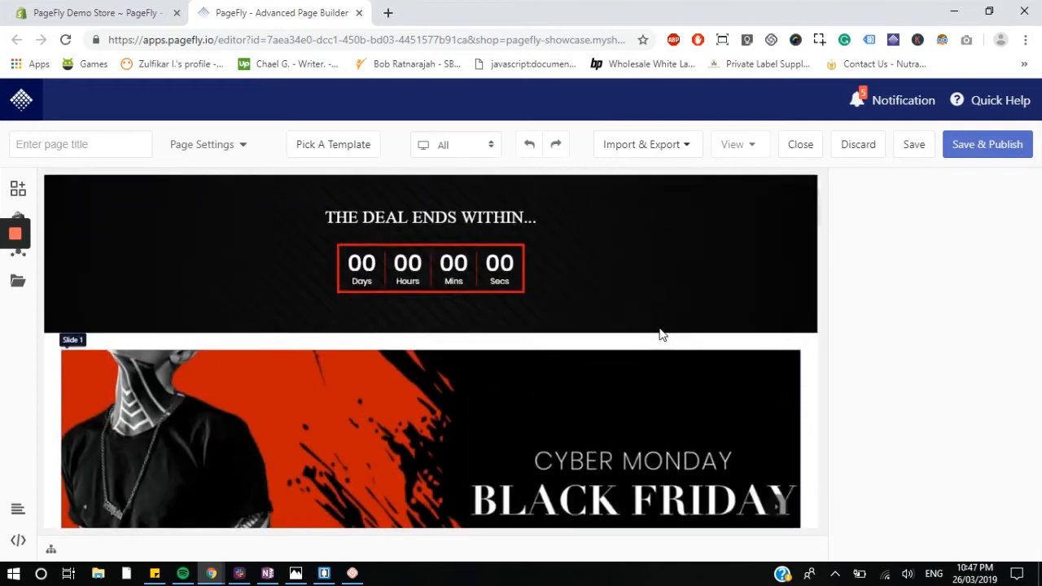
scroll(660, 330, "down", 3)
scroll(296, 298, "up", 3)
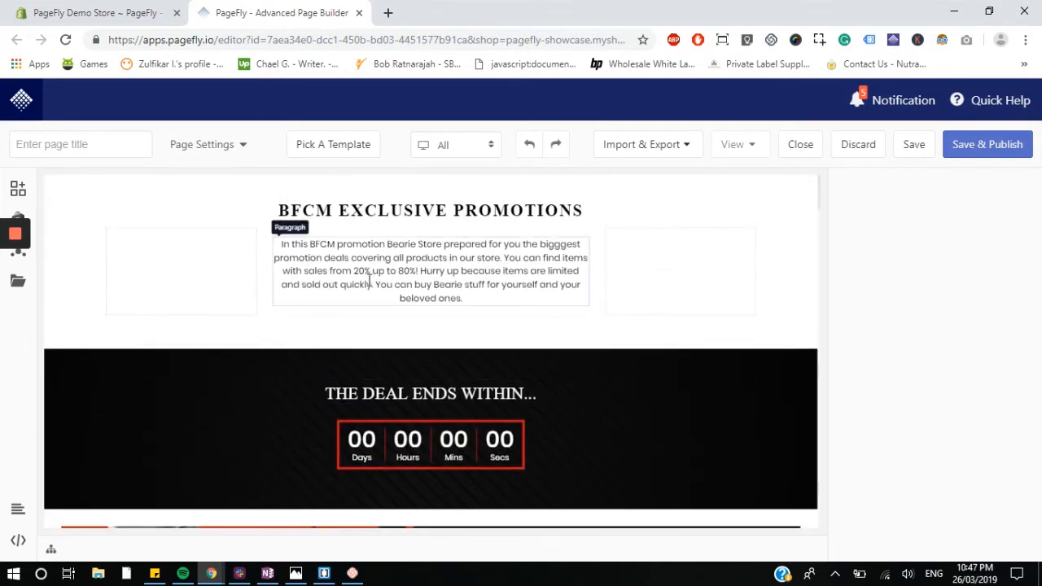
scroll(456, 398, "down", 1)
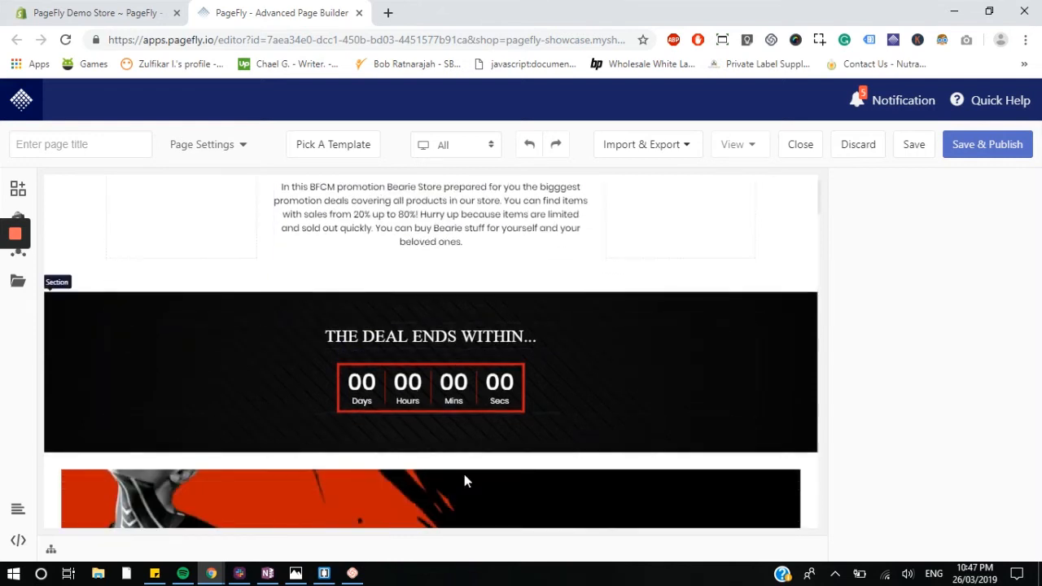
scroll(517, 325, "down", 5)
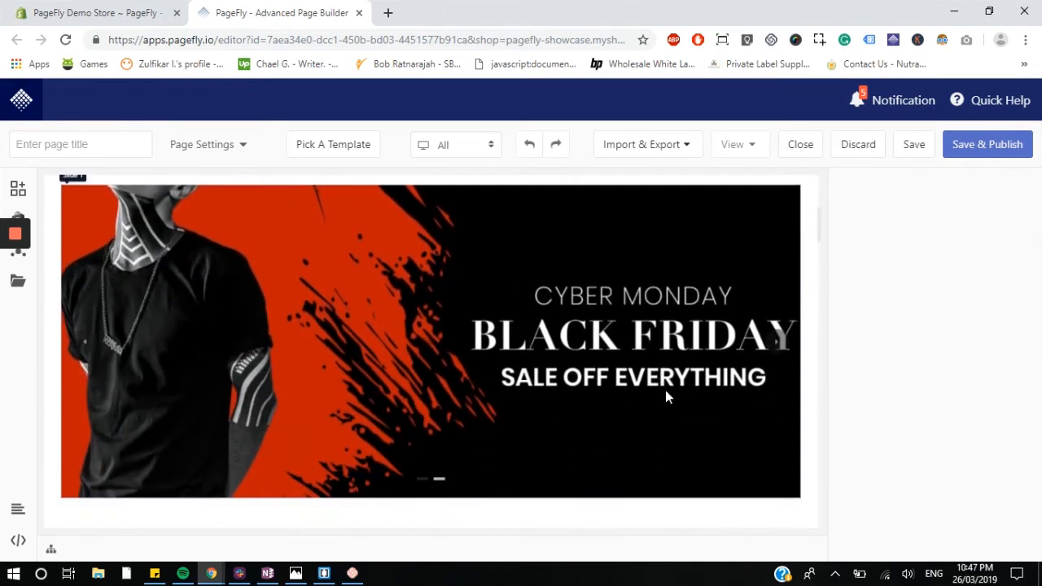
scroll(296, 321, "down", 6)
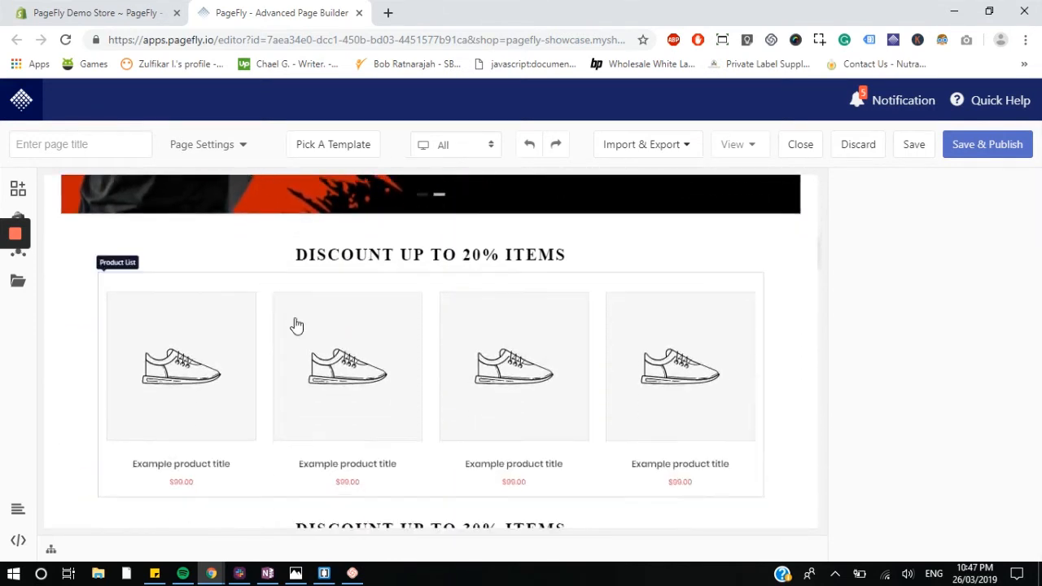
scroll(364, 295, "down", 5)
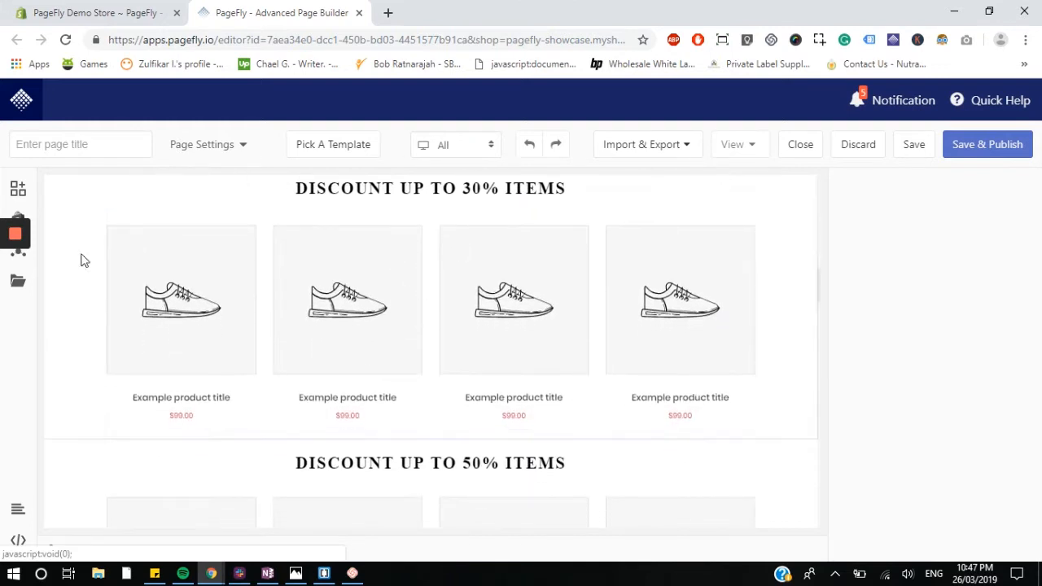
scroll(386, 333, "down", 4)
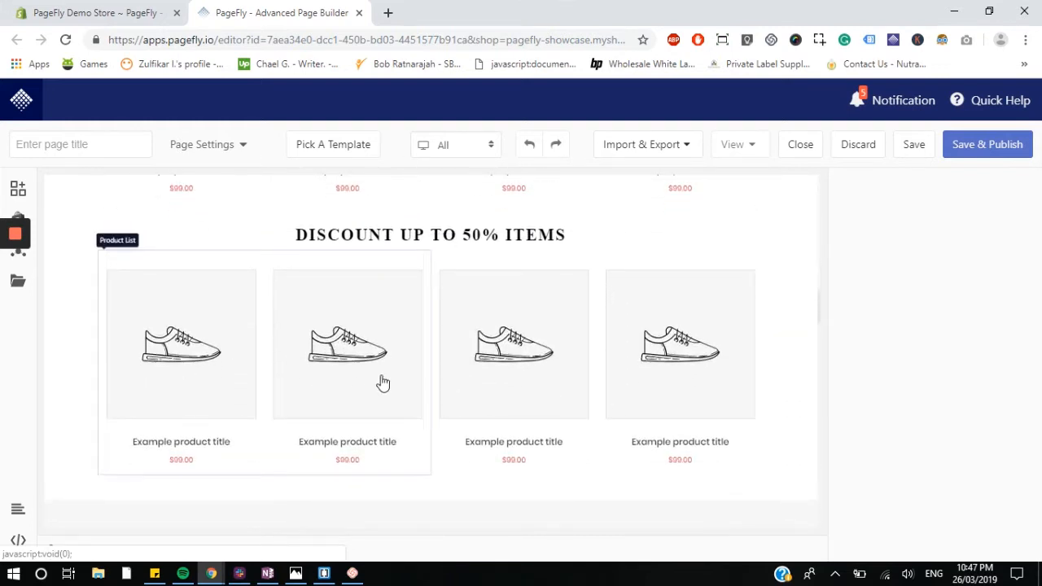
scroll(593, 382, "up", 3)
scroll(593, 382, "up", 6)
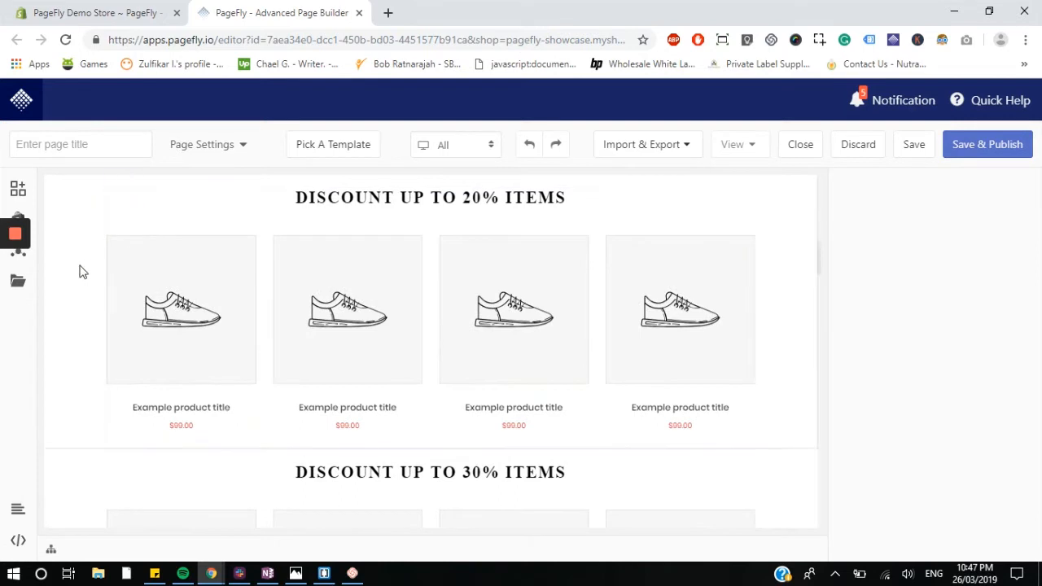
Step: Set the DISCOUNT UP TO 20% ITEMS product list's collection to Short-Sleeve Shirts
left_click(220, 327)
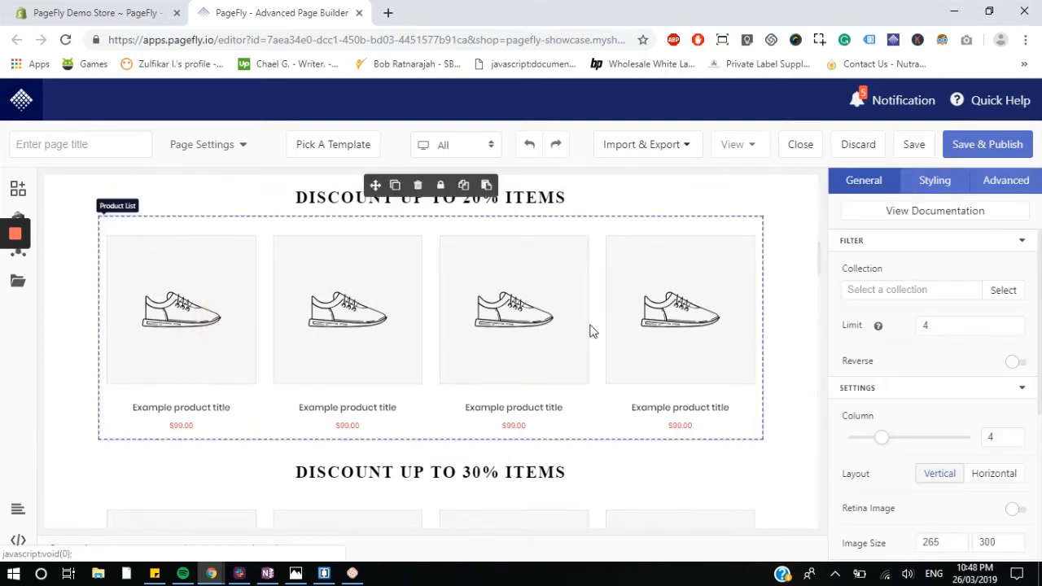
scroll(590, 331, "up", 1)
scroll(673, 237, "down", 1)
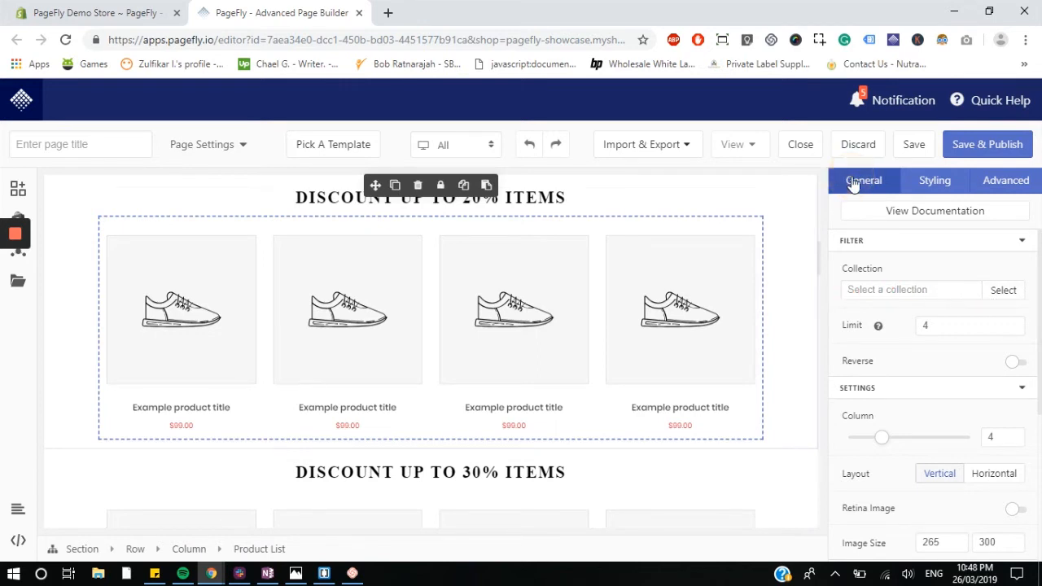
left_click(1002, 293)
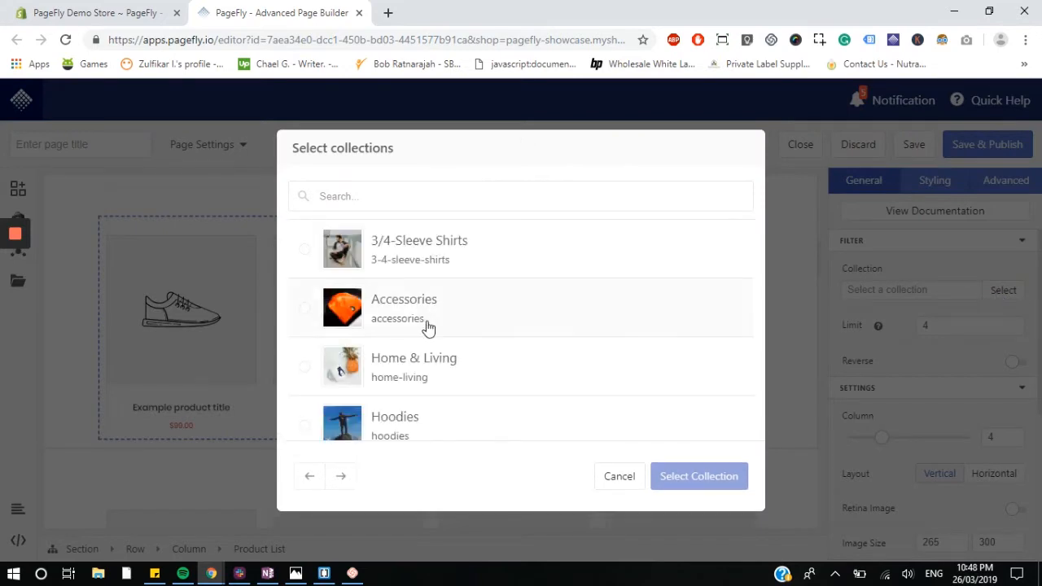
scroll(546, 344, "down", 1)
scroll(545, 345, "down", 1)
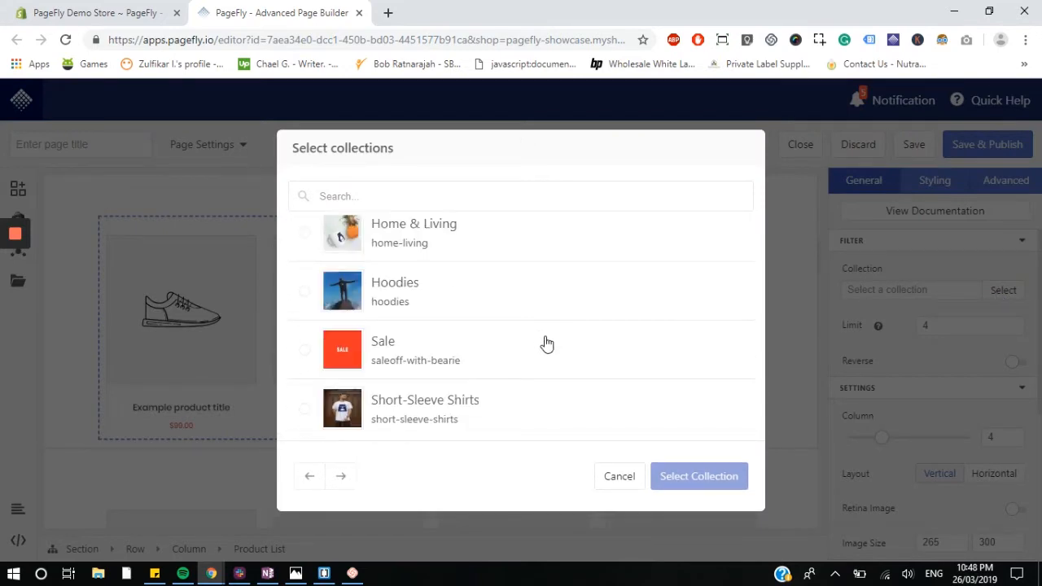
scroll(546, 344, "up", 2)
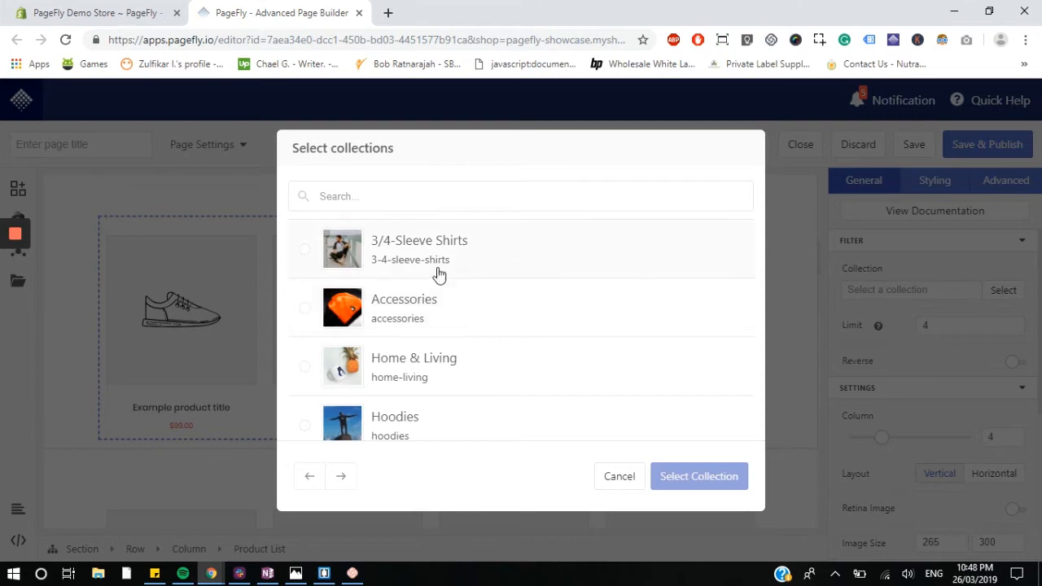
scroll(510, 371, "down", 2)
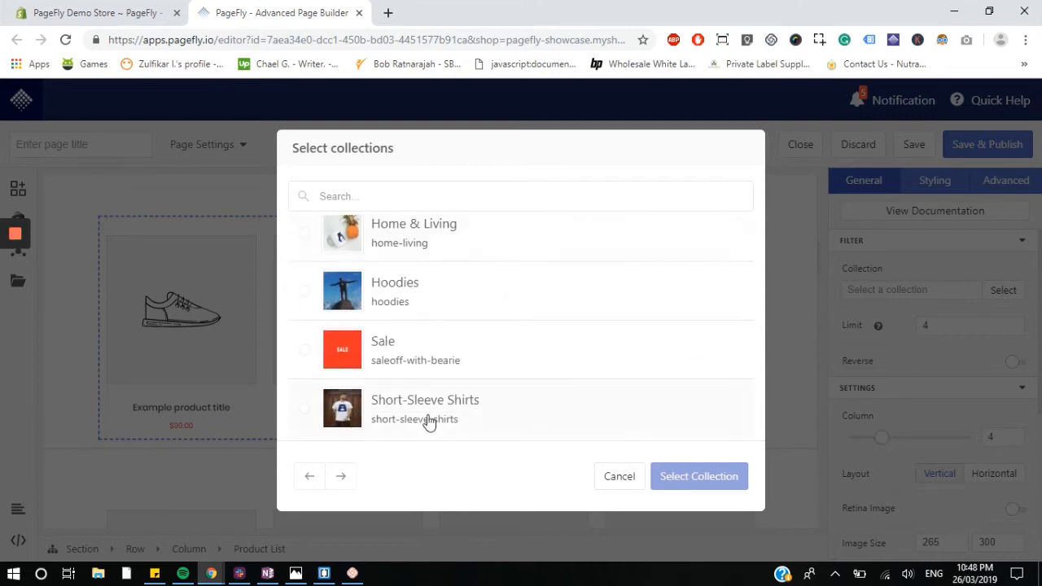
left_click(416, 400)
left_click(675, 475)
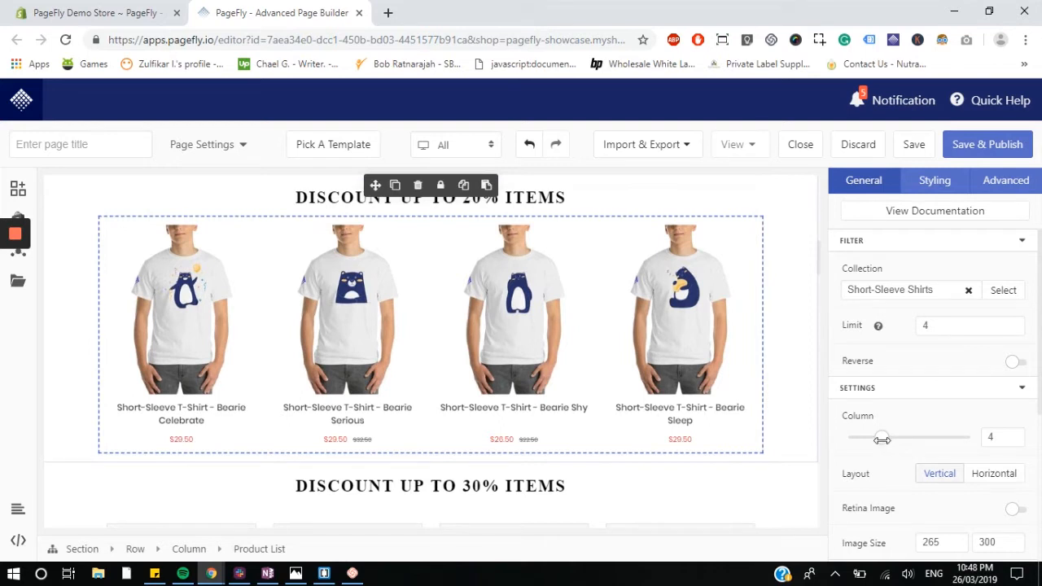
Step: Try a product limit of 8 on the DISCOUNT UP TO 20% ITEMS list, then restore it to 4
mouse_move(890, 440)
left_mouse_down()
mouse_move(907, 438)
mouse_move(867, 438)
mouse_move(886, 437)
left_mouse_up()
left_click(952, 327)
key("BackSpace")
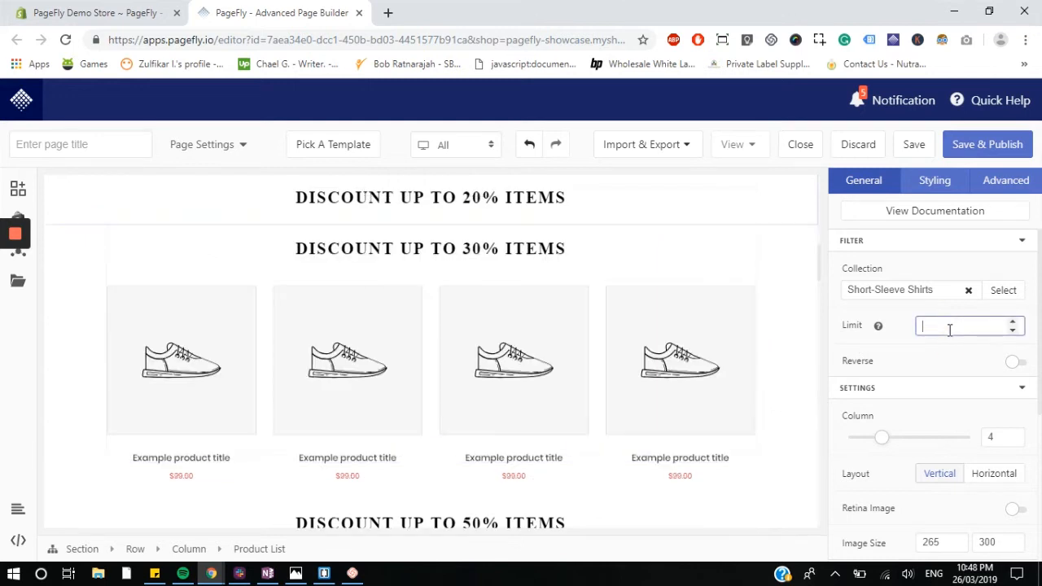
type("8")
scroll(583, 400, "down", 2)
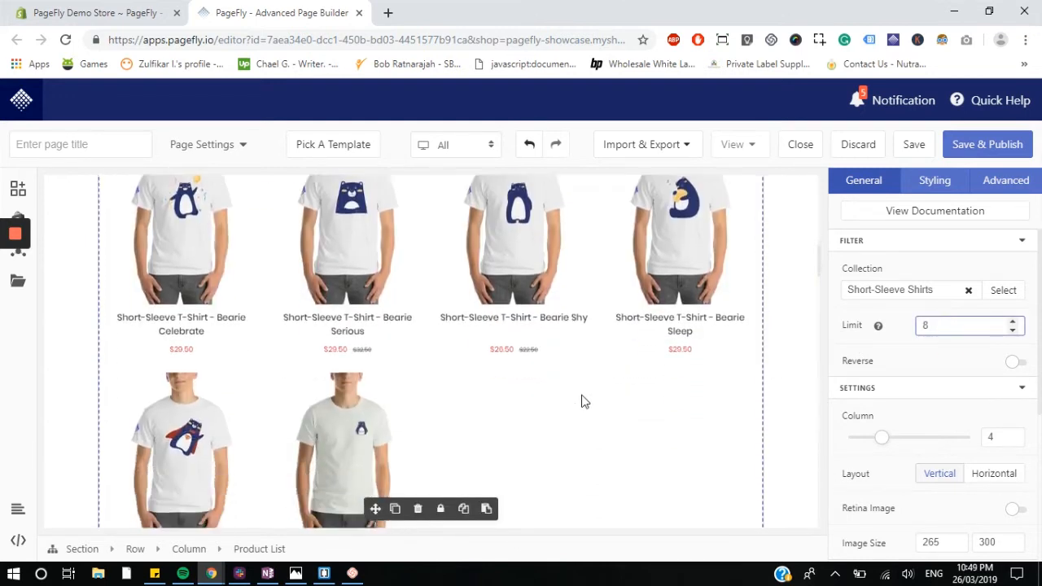
scroll(584, 401, "up", 2)
key("BackSpace")
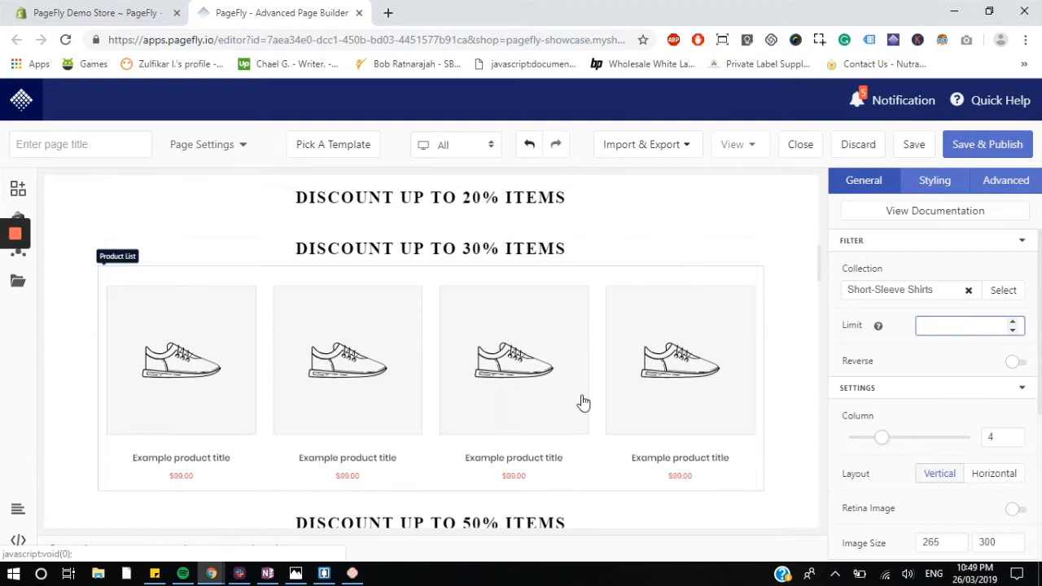
type("4")
Step: Set the DISCOUNT UP TO 30% ITEMS product list's collection to Hoodies
scroll(937, 369, "down", 2)
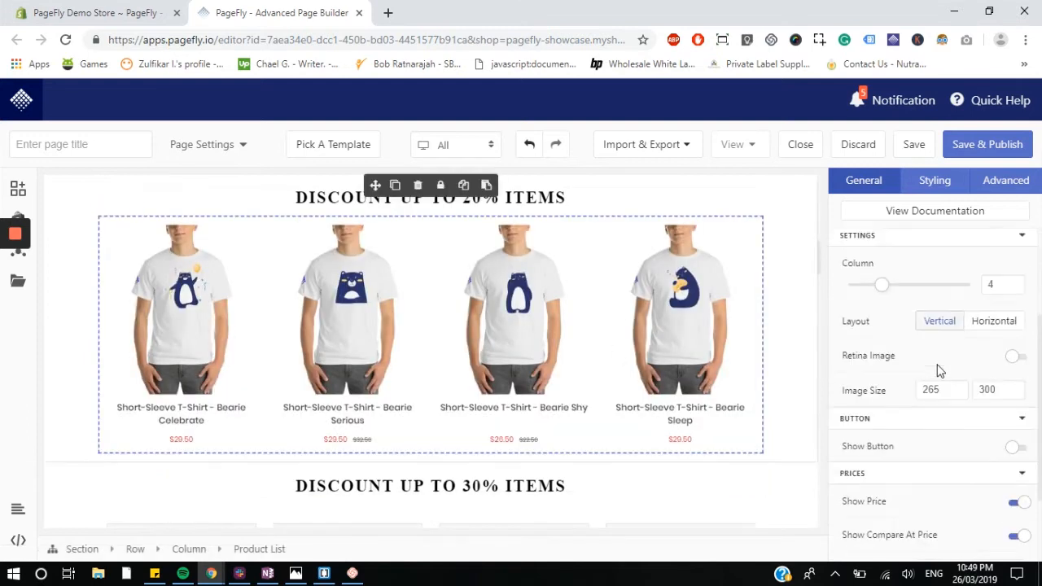
scroll(937, 369, "up", 2)
scroll(491, 325, "up", 2)
scroll(492, 329, "down", 3)
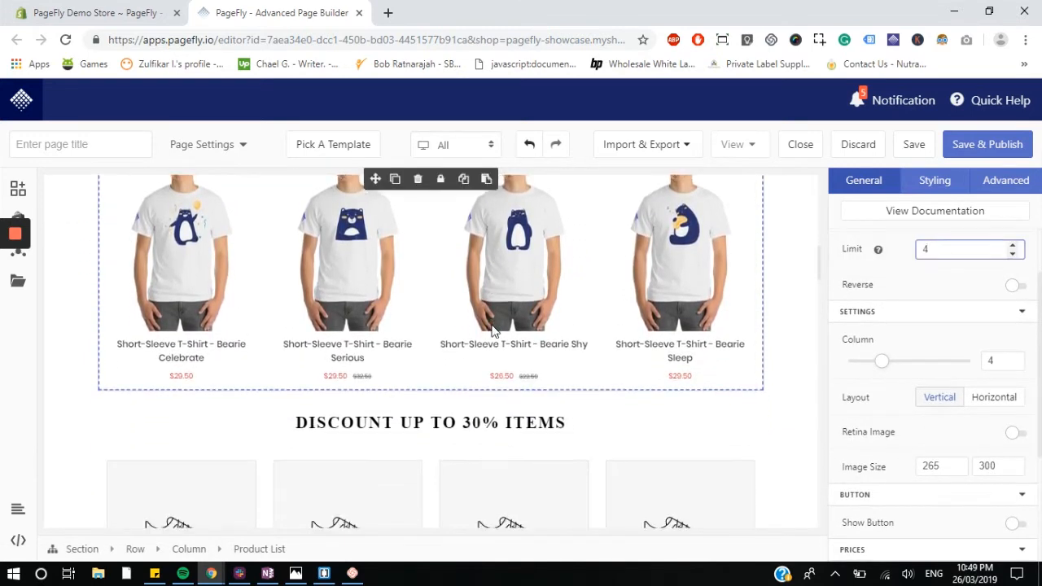
scroll(492, 329, "down", 2)
left_click(244, 385)
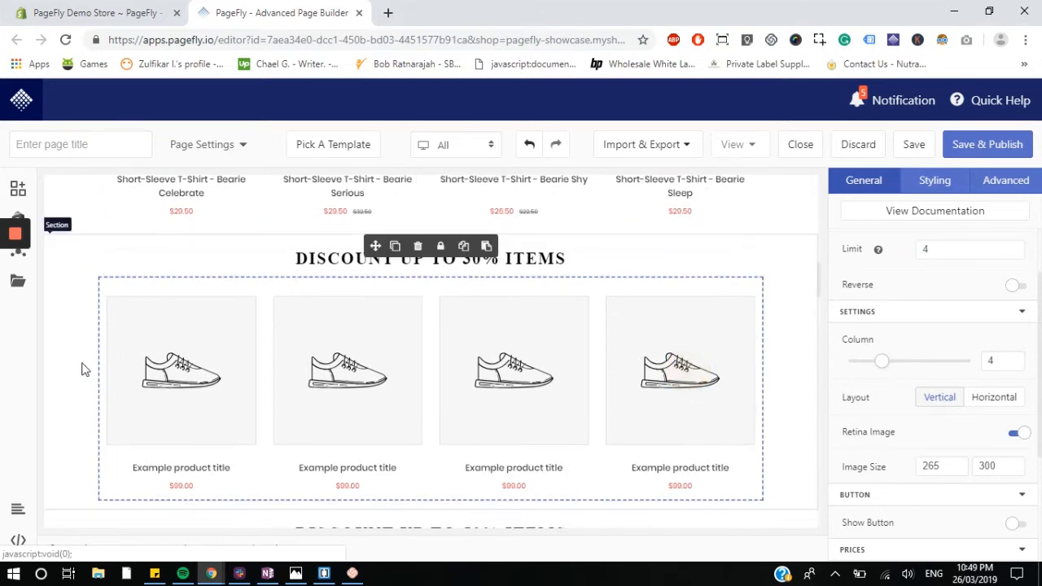
scroll(442, 333, "down", 1)
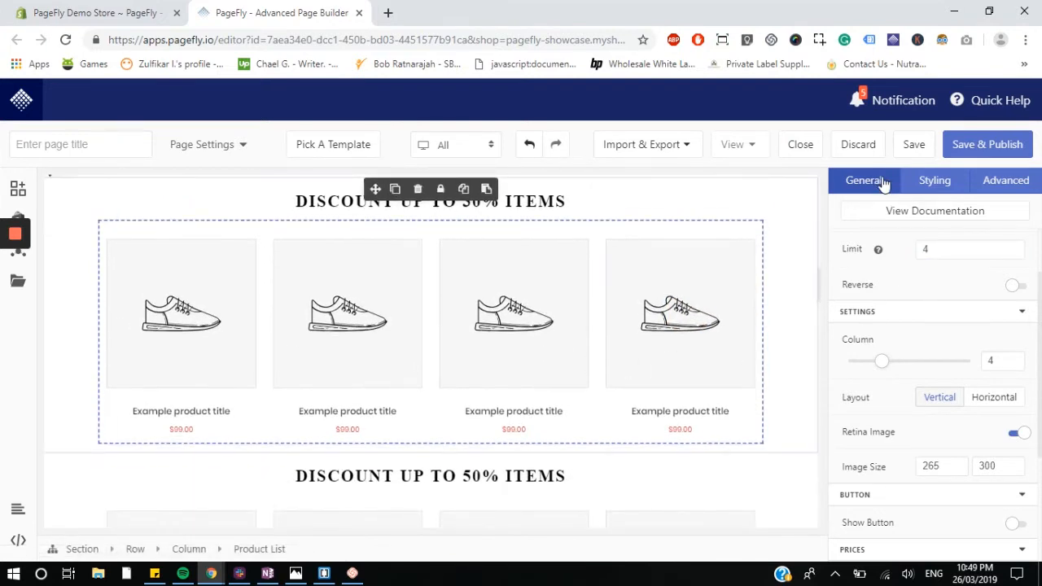
scroll(966, 298, "up", 1)
left_click(1008, 290)
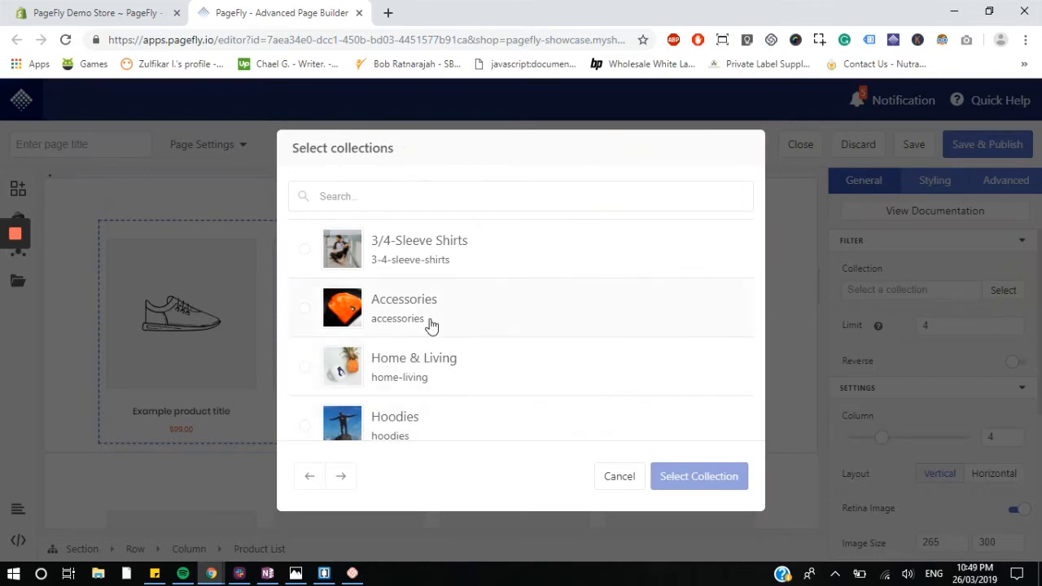
scroll(462, 438, "down", 2)
left_click(400, 312)
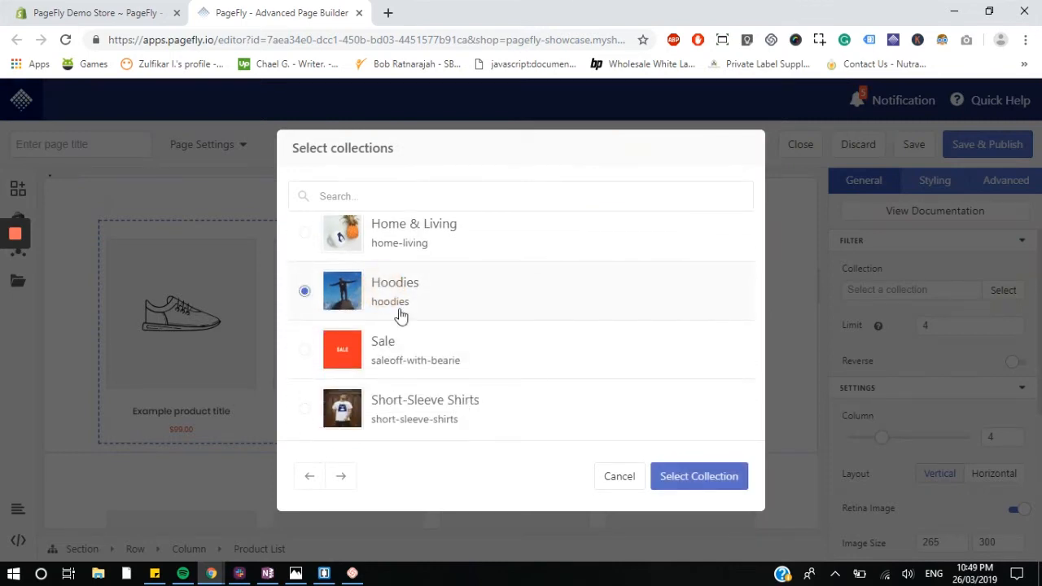
left_click(675, 477)
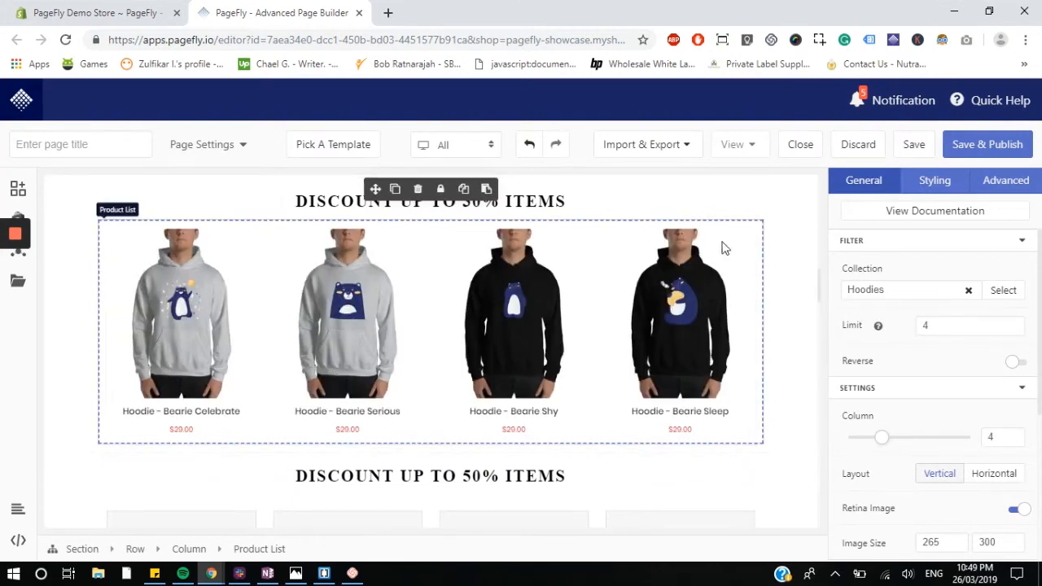
Step: Delete the DISCOUNT UP TO 50% ITEMS section
scroll(724, 293, "down", 1)
scroll(729, 329, "down", 3)
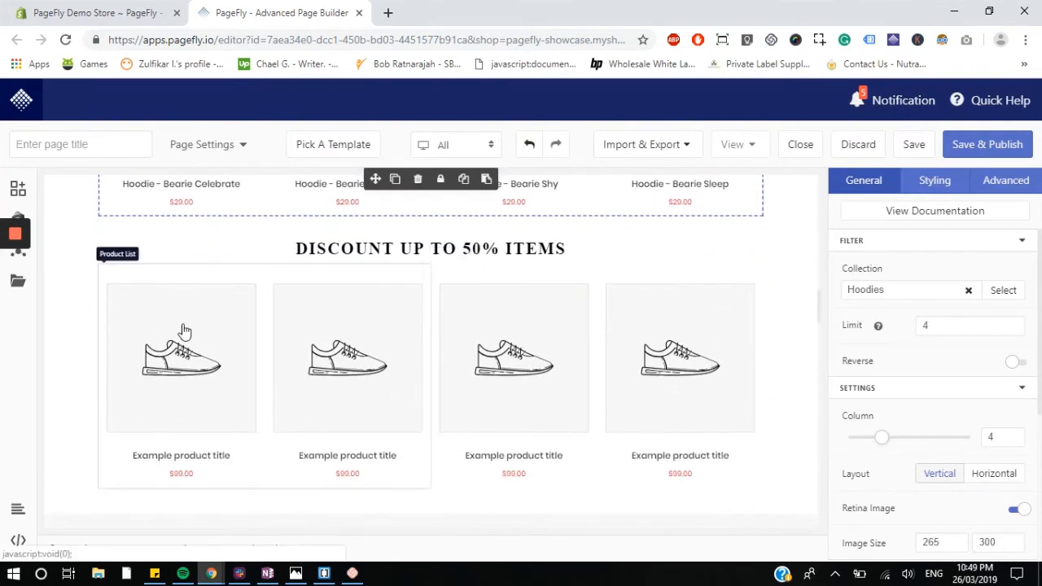
left_click(63, 312)
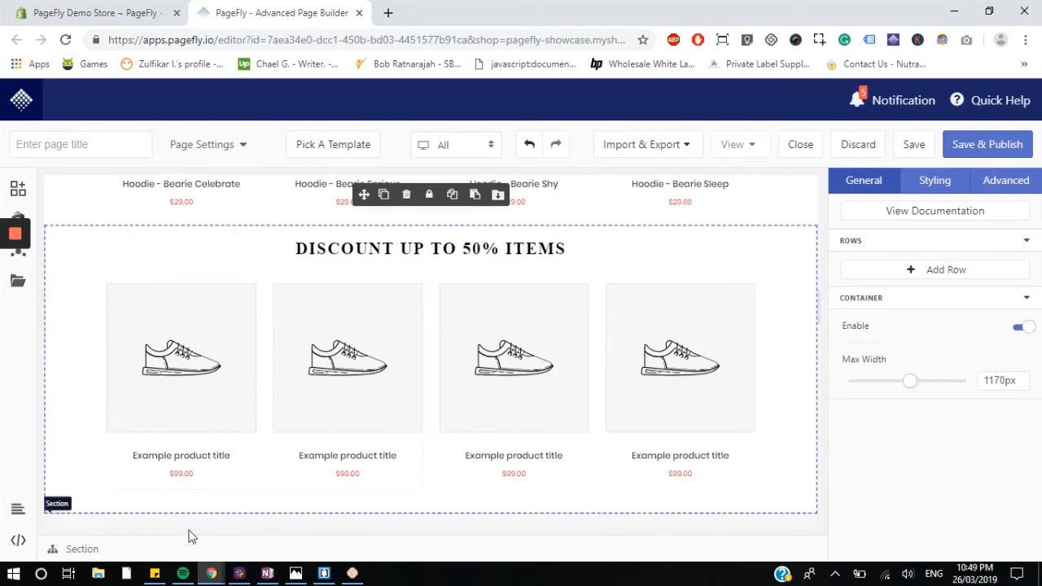
key("Delete")
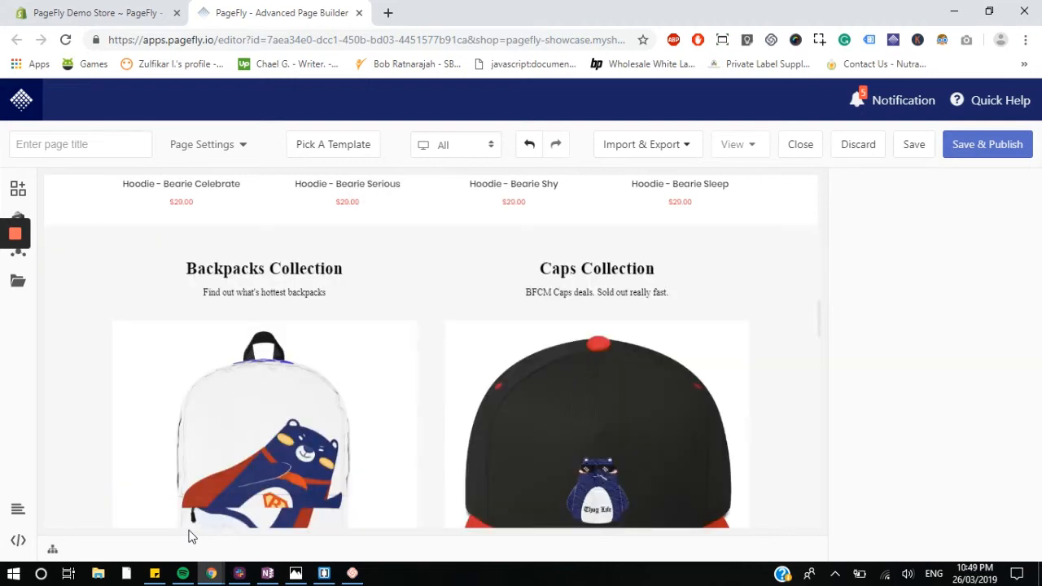
Step: Set the DISCOUNT UP TO 20% ITEMS section's background color to #060000
scroll(348, 400, "down", 1)
scroll(440, 373, "up", 8)
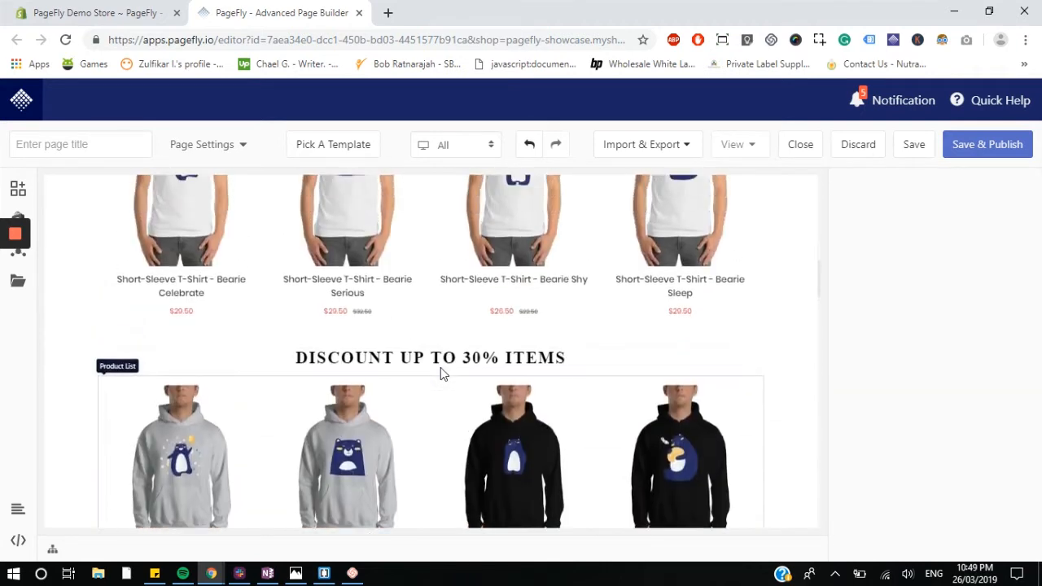
scroll(440, 373, "up", 2)
scroll(675, 359, "down", 2)
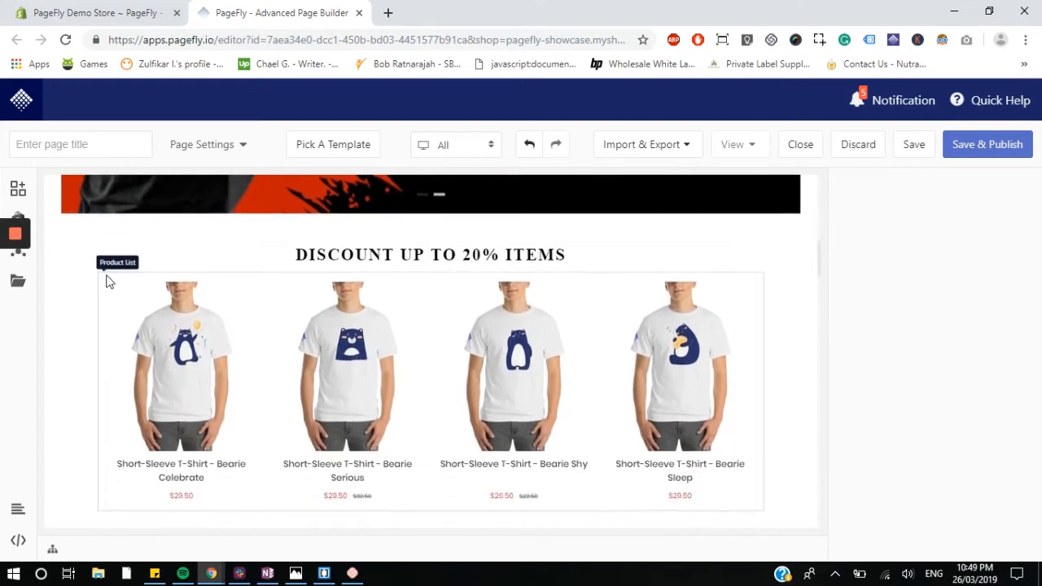
left_click(63, 269)
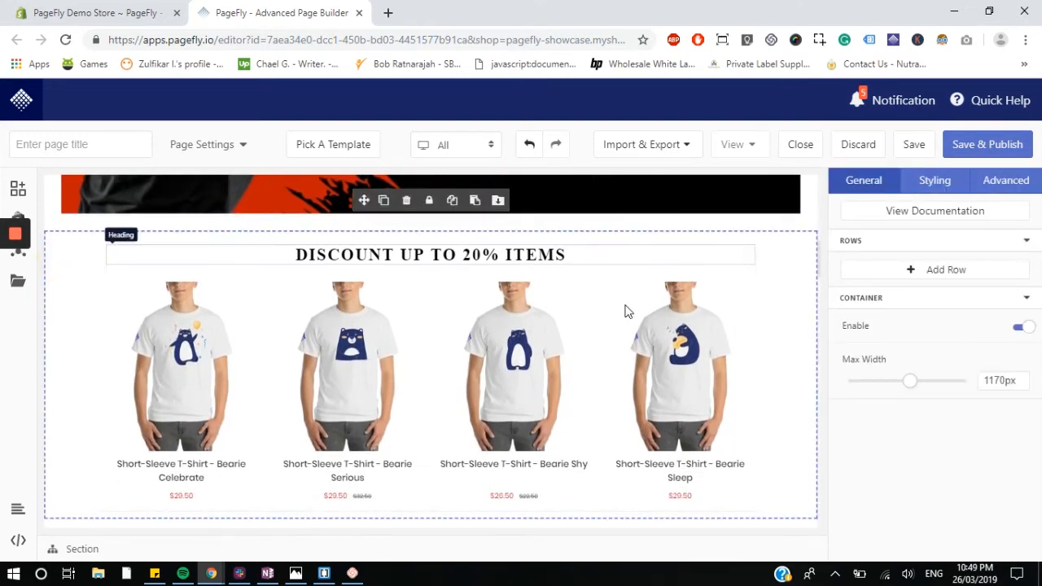
scroll(688, 446, "up", 2)
scroll(684, 441, "up", 1)
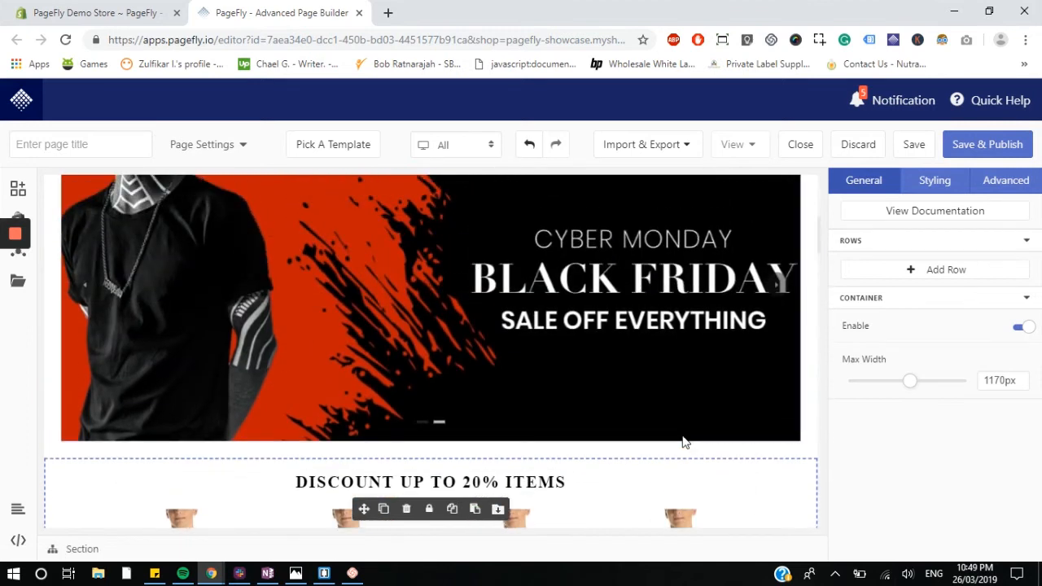
scroll(684, 442, "up", 4)
scroll(683, 440, "down", 5)
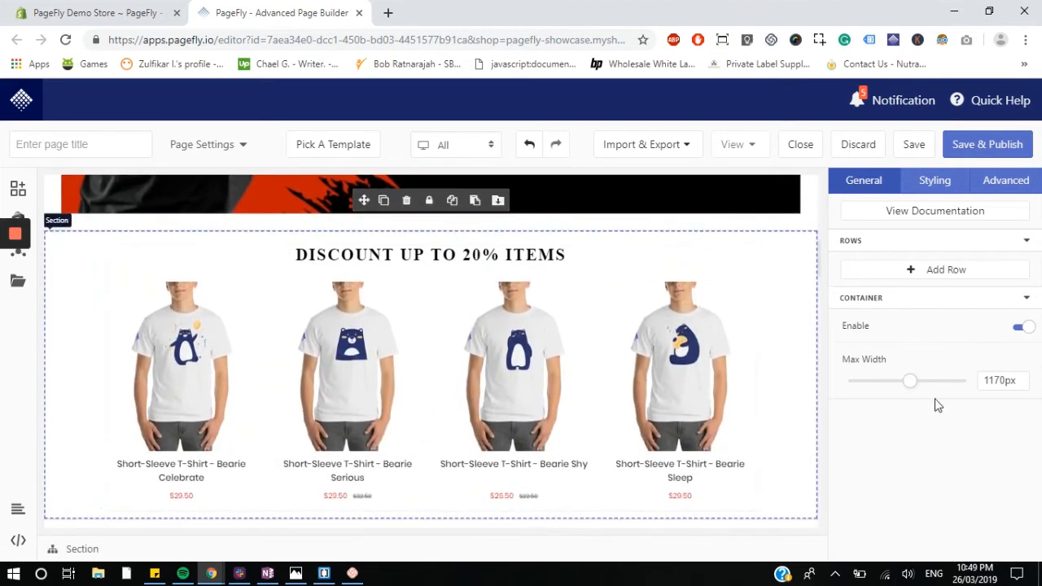
left_click(799, 268)
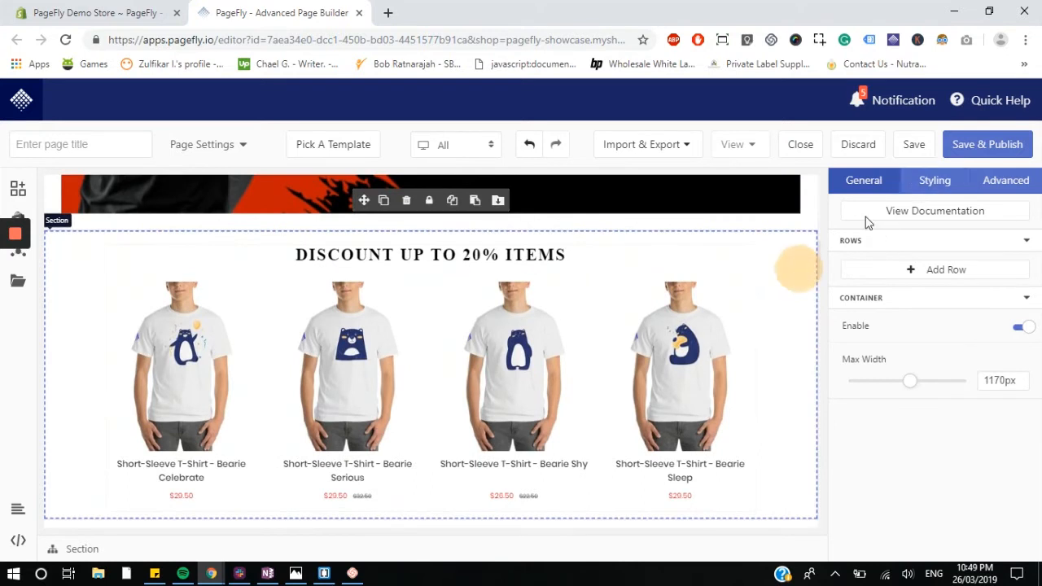
left_click(923, 190)
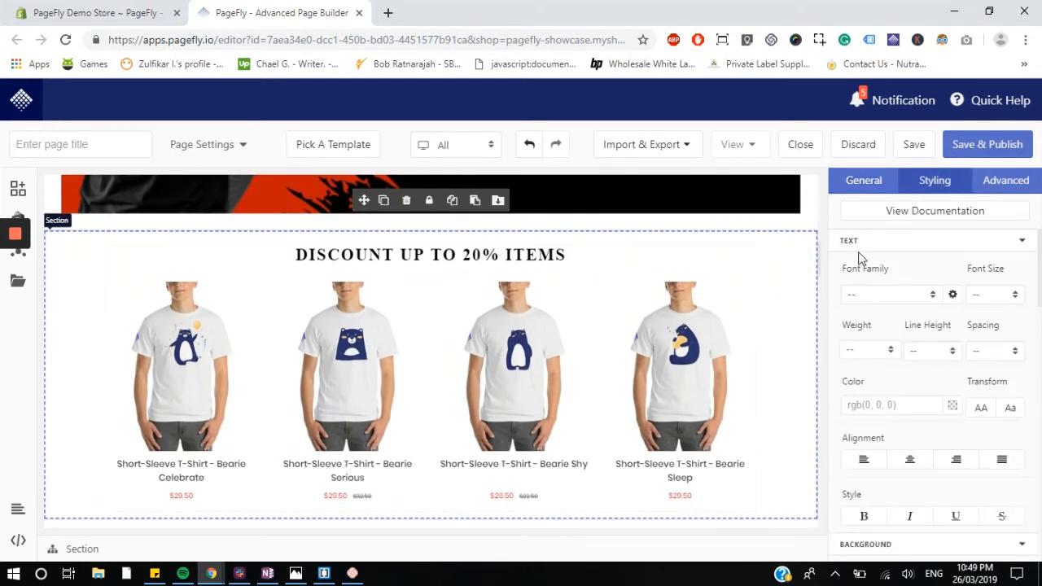
scroll(863, 269, "down", 4)
scroll(871, 374, "down", 1)
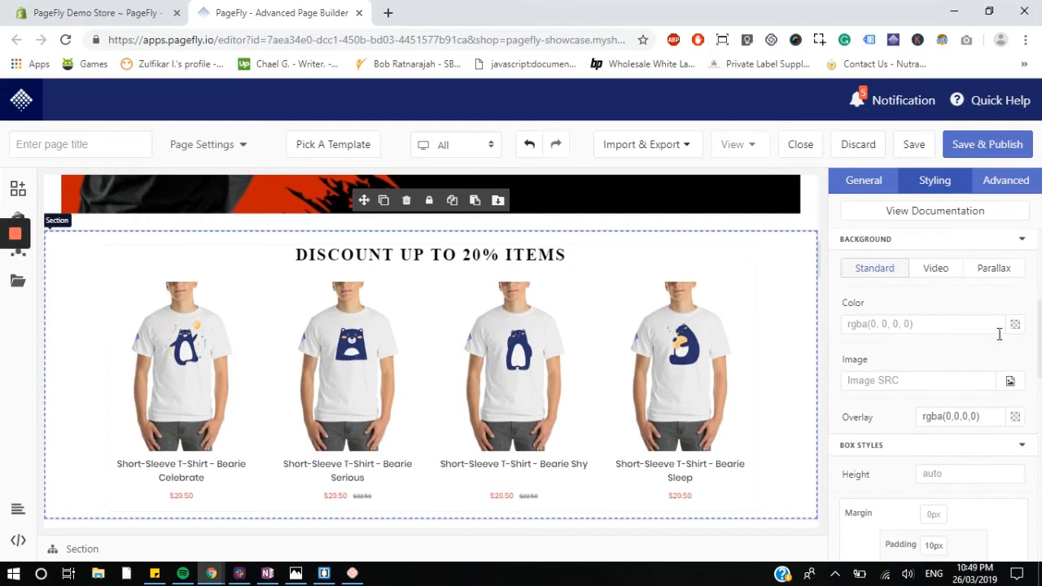
left_click(1014, 326)
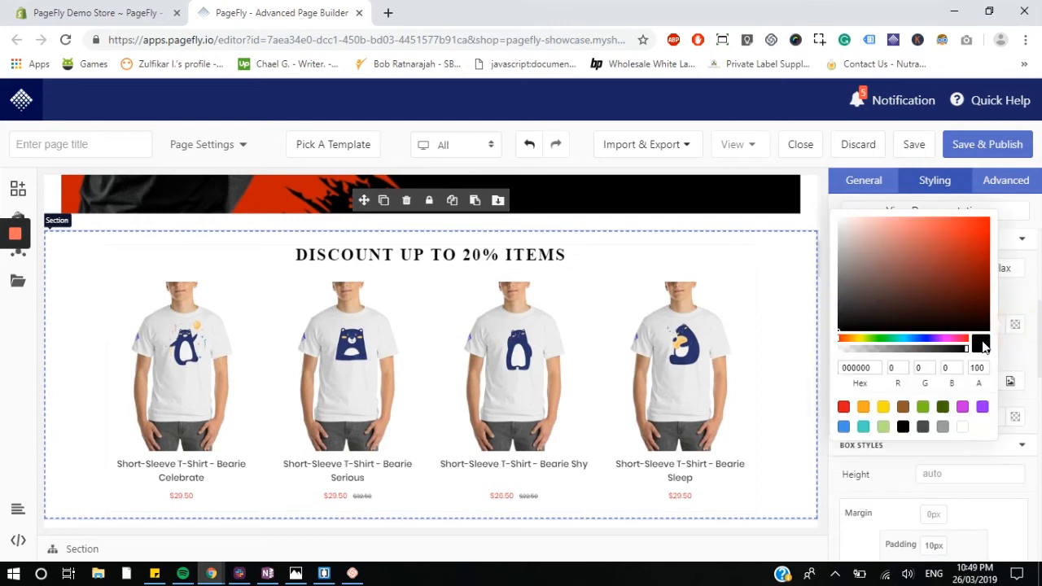
left_click_drag(936, 321, 990, 334)
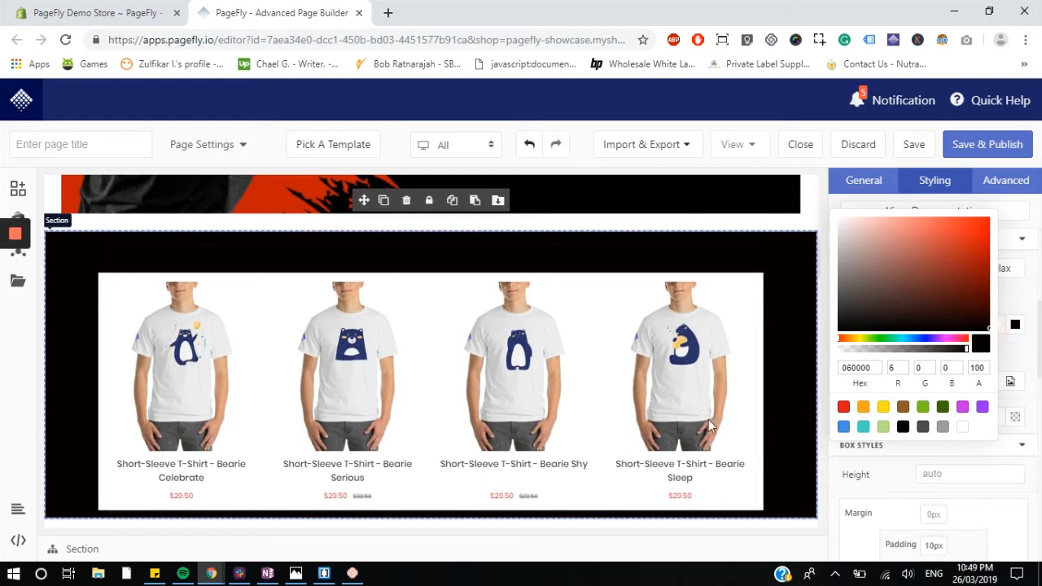
left_click(1030, 417)
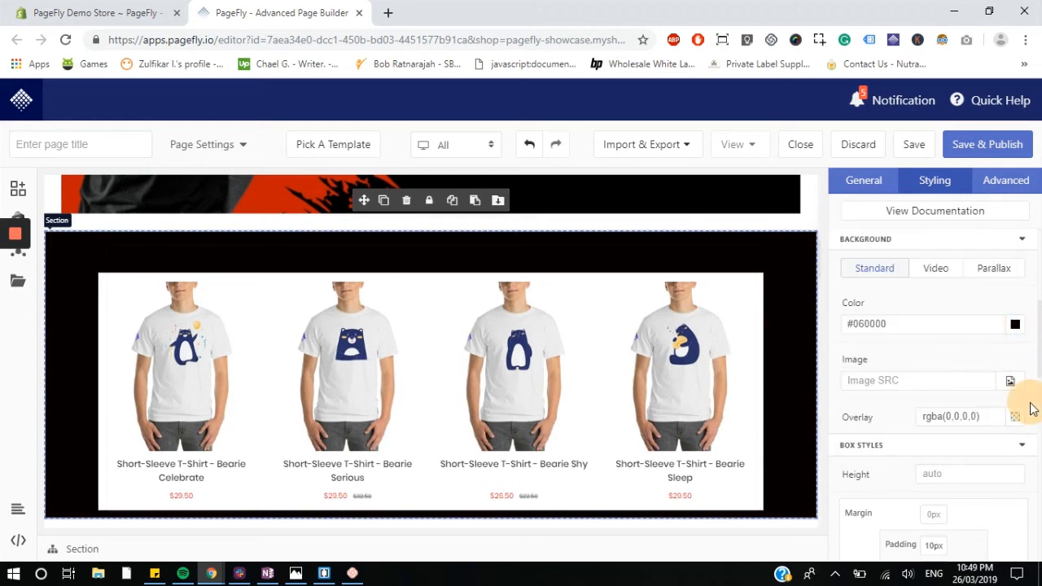
Step: Set the BEST SELLING PRODUCT - BFCM PROMOTION featured product to Cuffed Beanie - Superbear
scroll(523, 396, "down", 3)
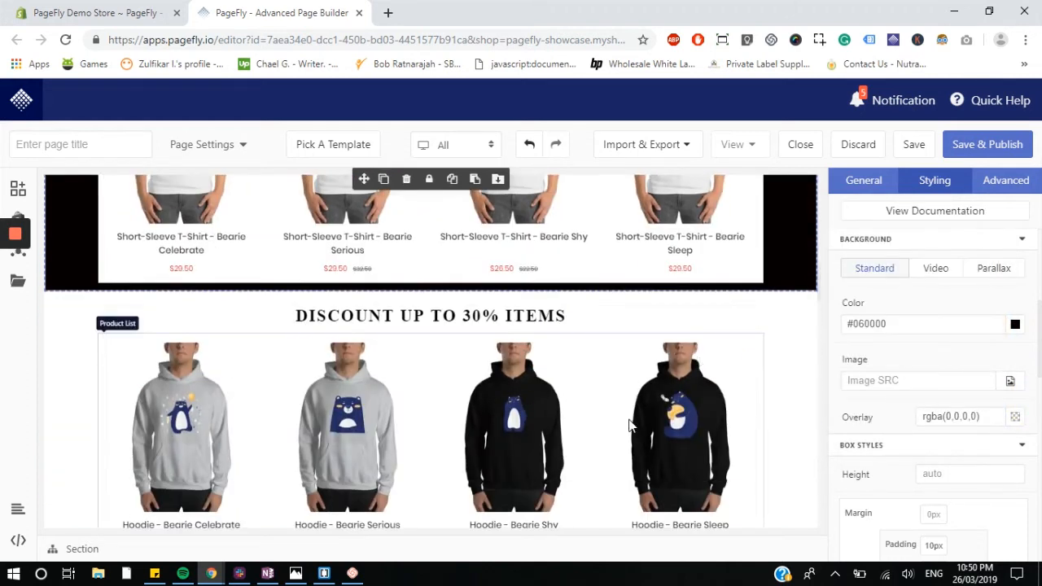
scroll(629, 425, "up", 5)
scroll(629, 425, "down", 4)
scroll(628, 425, "down", 10)
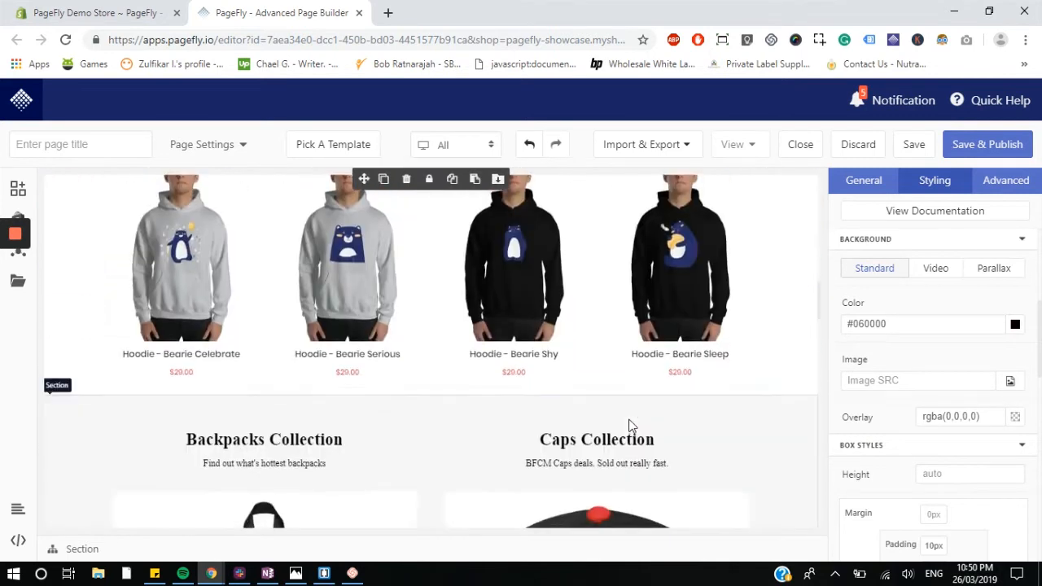
scroll(619, 436, "down", 1)
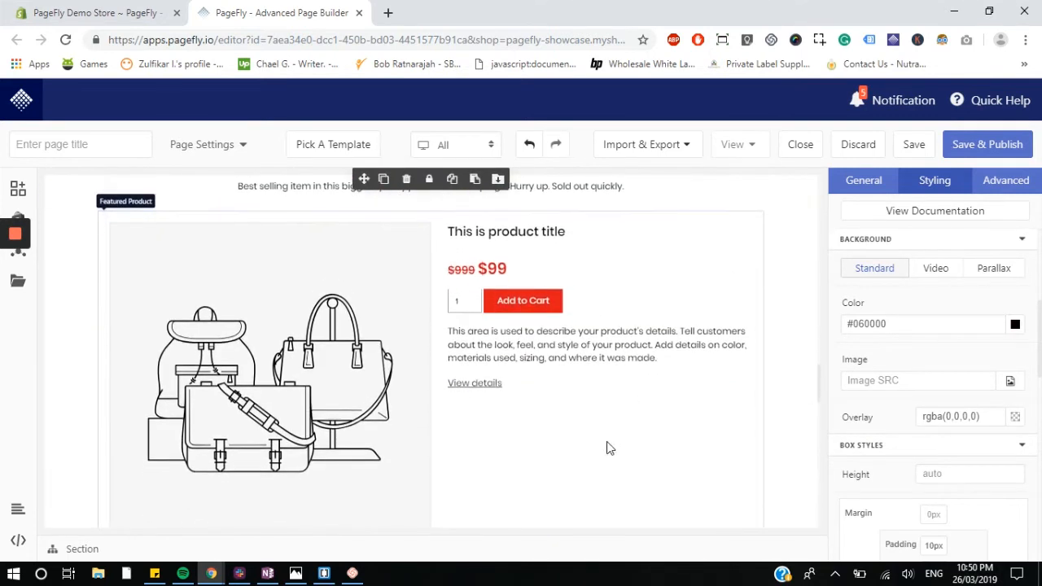
scroll(328, 395, "up", 2)
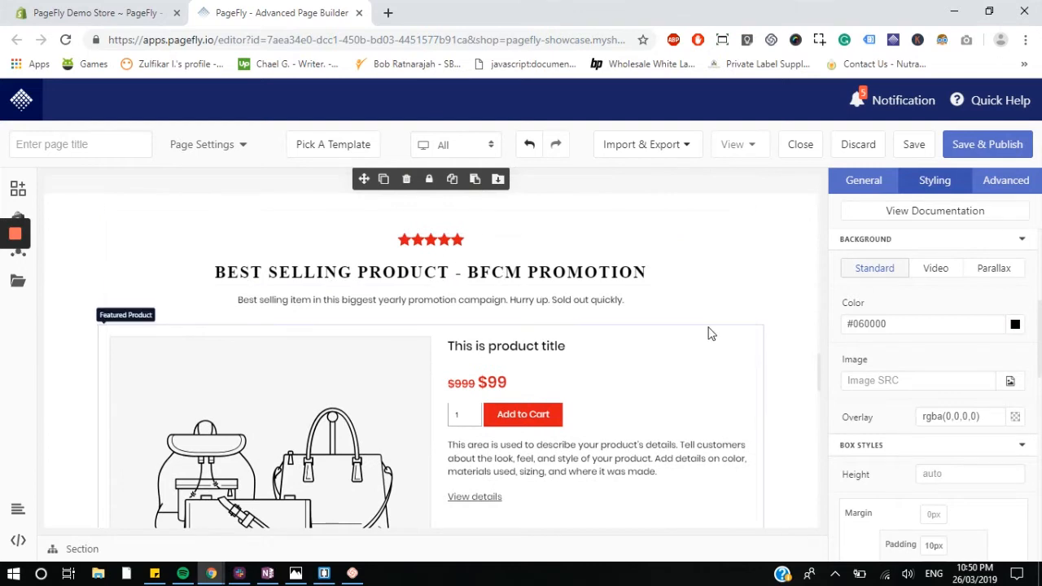
scroll(710, 328, "down", 3)
left_click(208, 358)
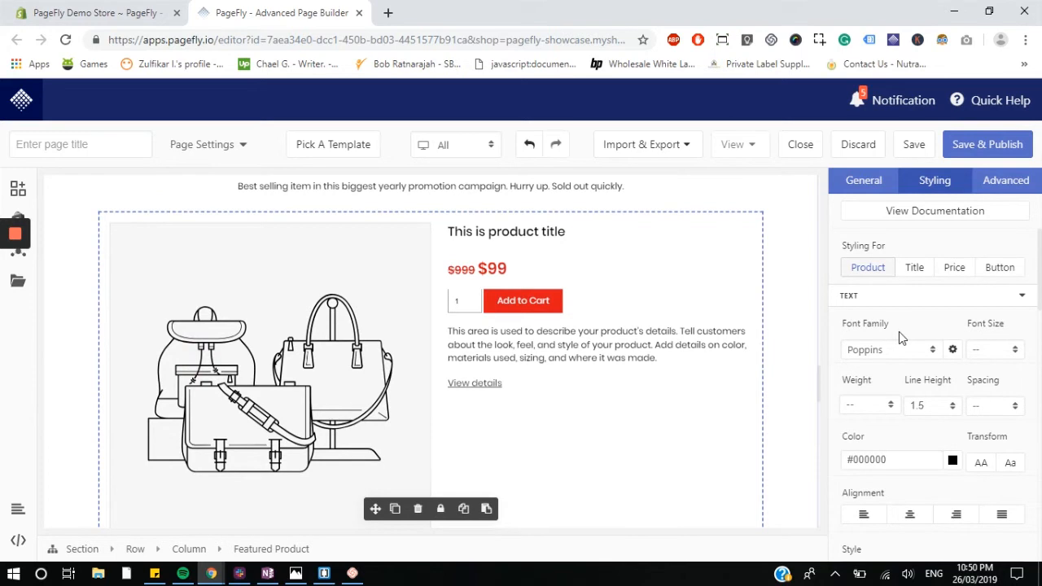
left_click(855, 189)
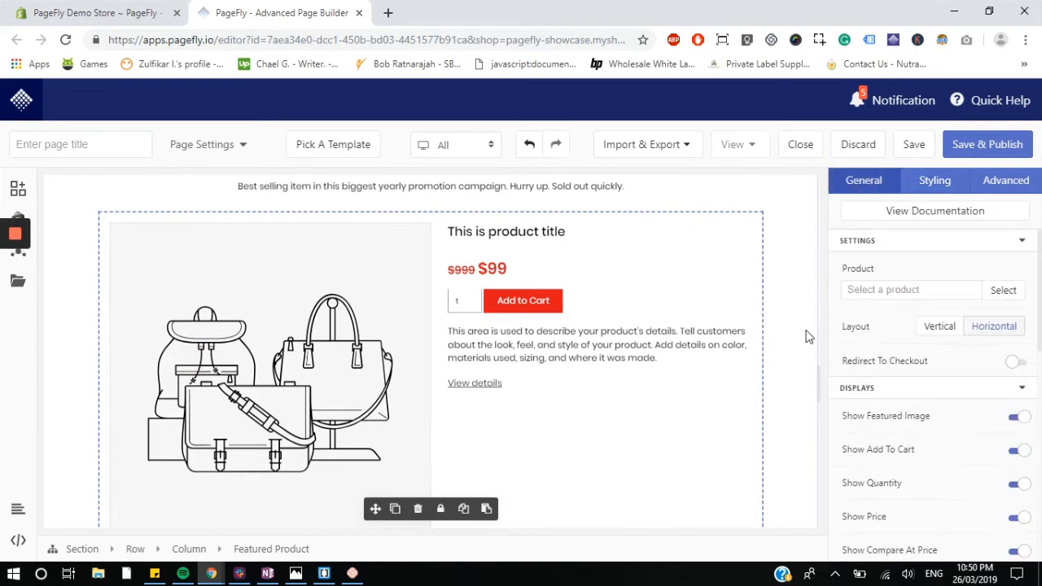
scroll(709, 314, "down", 1)
left_click(1004, 291)
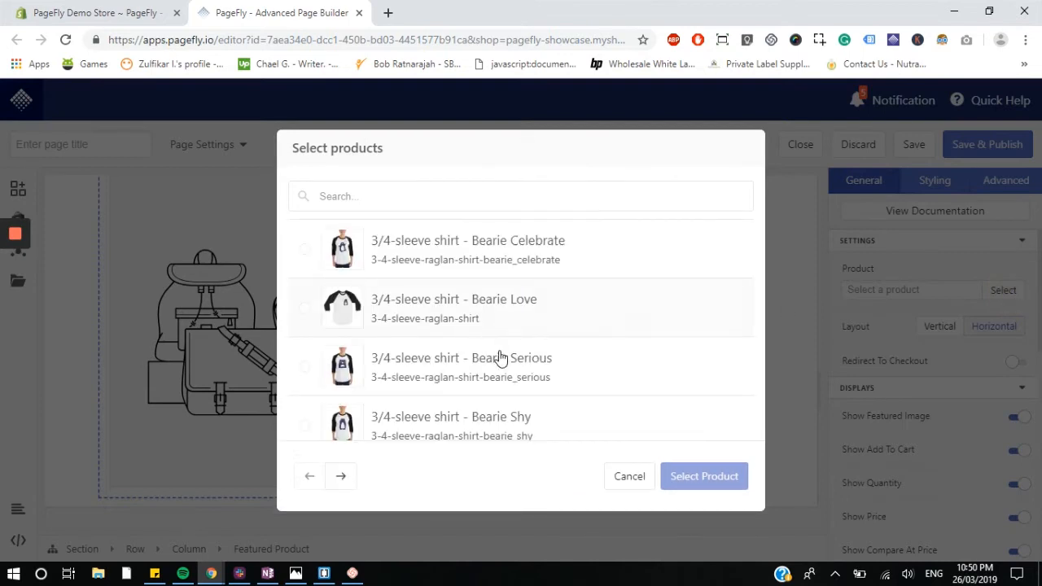
scroll(500, 357, "down", 2)
scroll(416, 264, "up", 3)
scroll(530, 414, "down", 5)
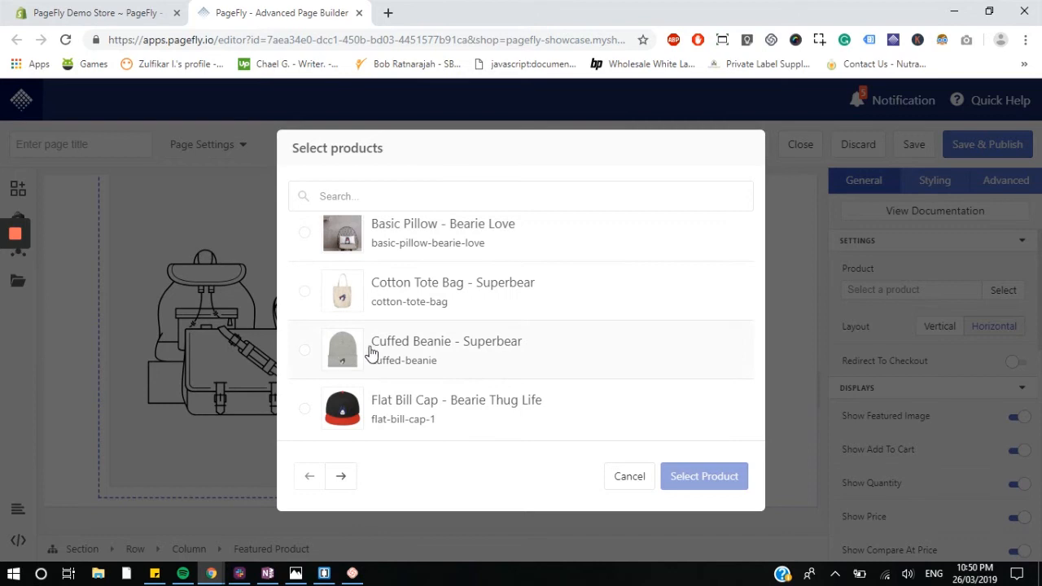
left_click(433, 351)
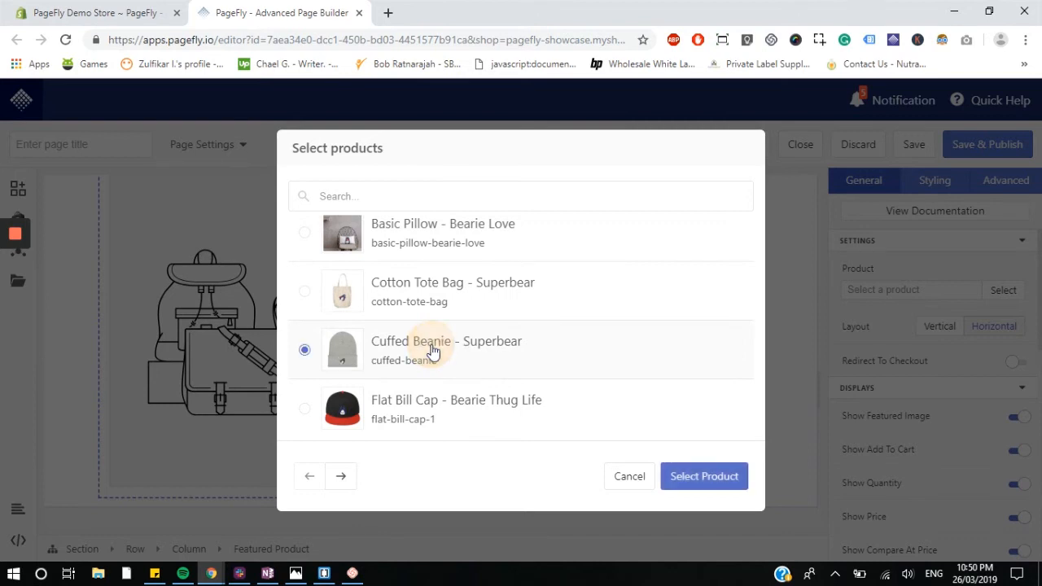
left_click(693, 478)
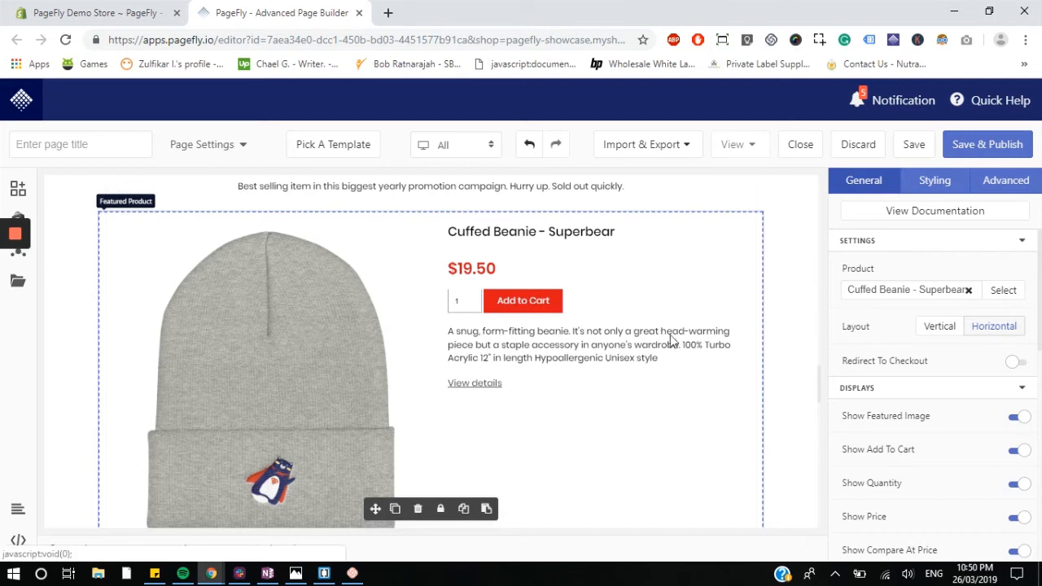
scroll(672, 340, "down", 6)
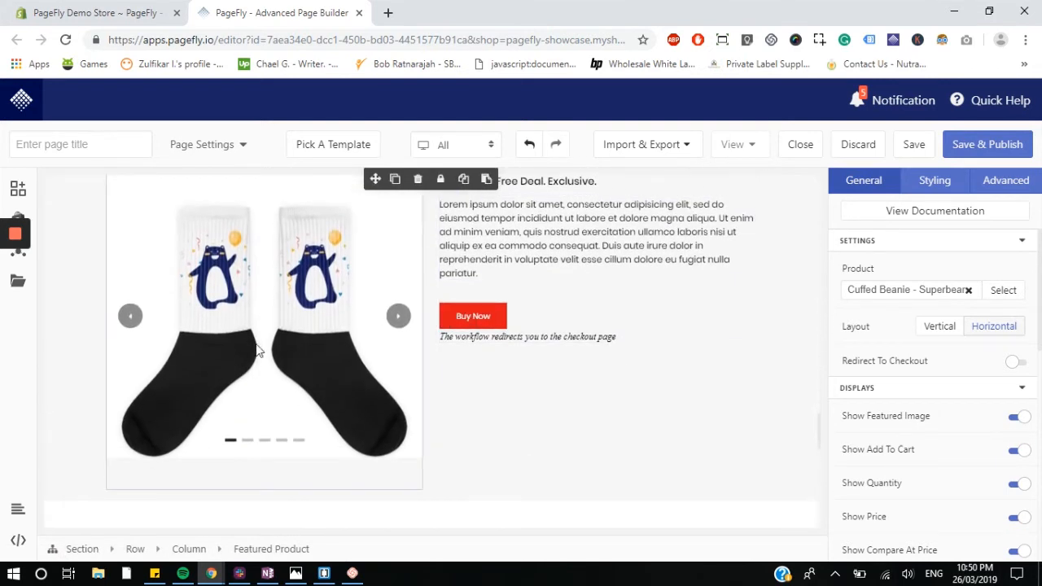
Step: Browse the page and select the subscribe section's countdown timer to review its settings
scroll(693, 317, "down", 6)
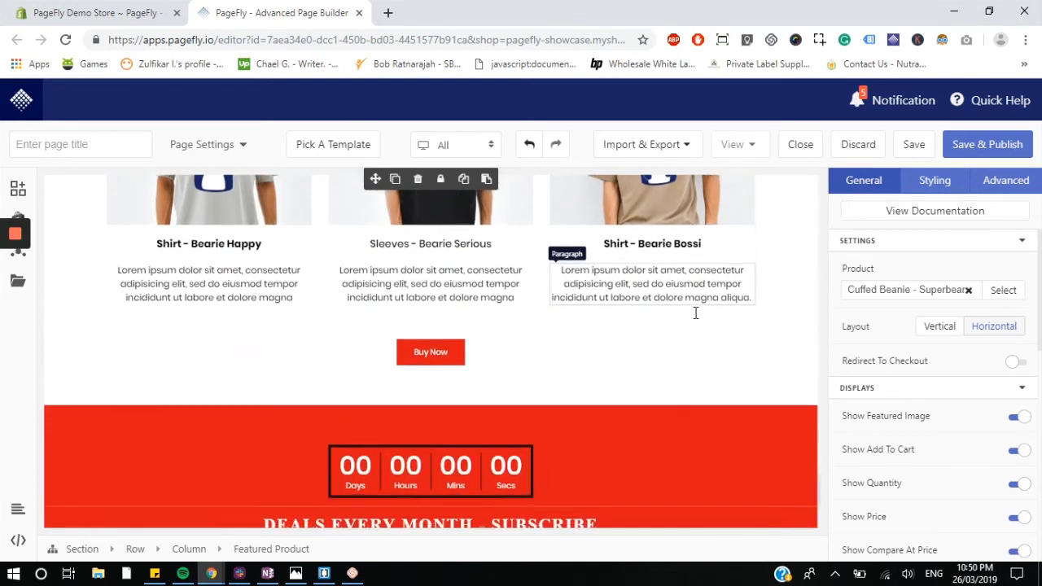
scroll(695, 313, "down", 2)
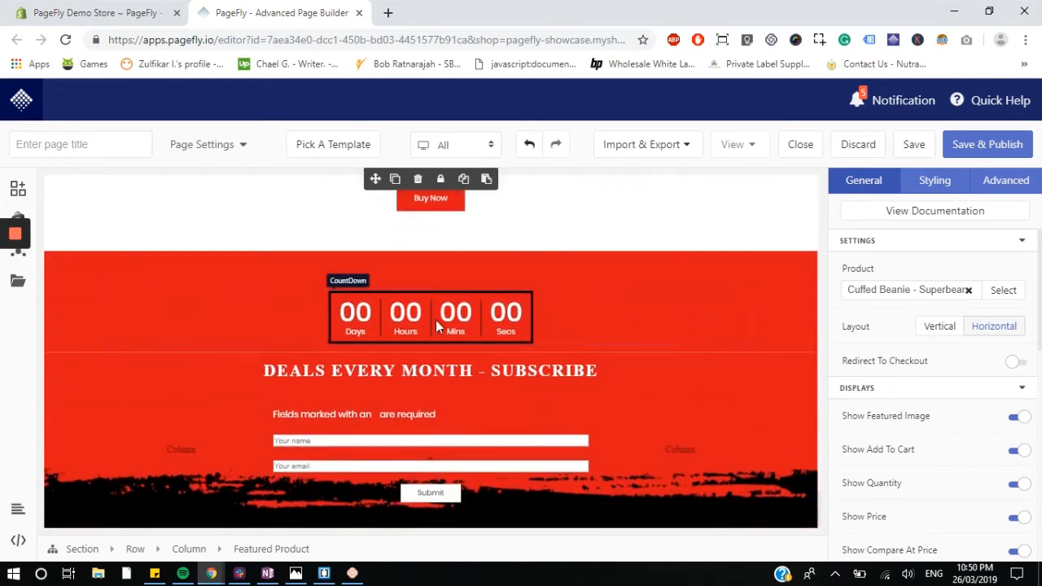
left_click(413, 316)
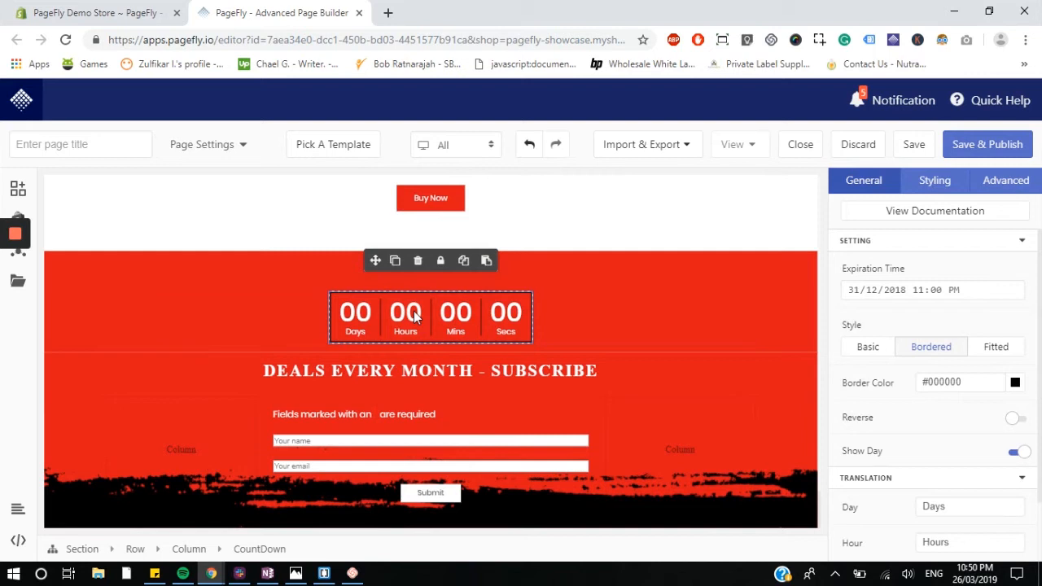
scroll(337, 314, "up", 15)
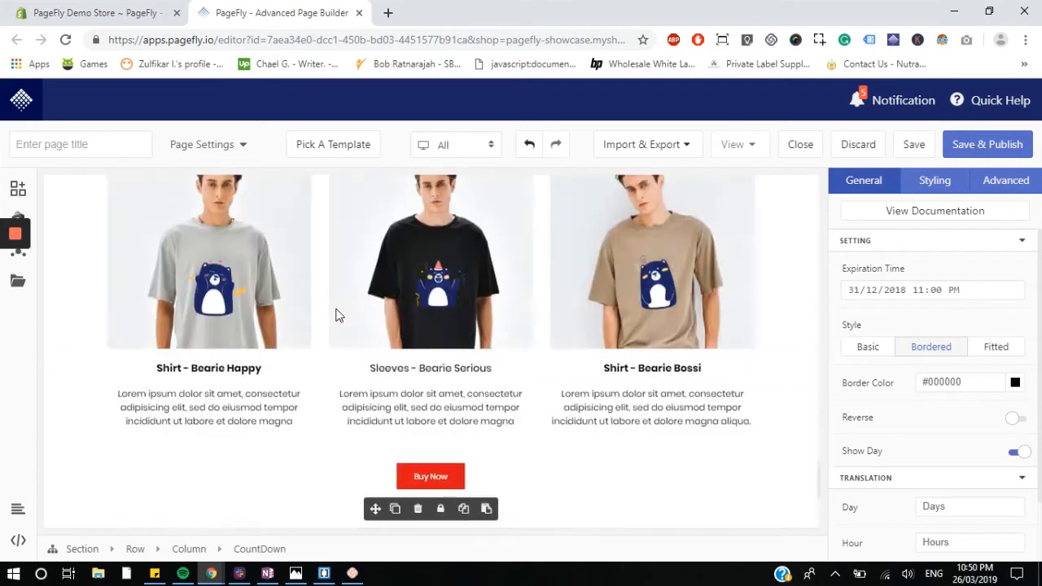
scroll(337, 315, "up", 15)
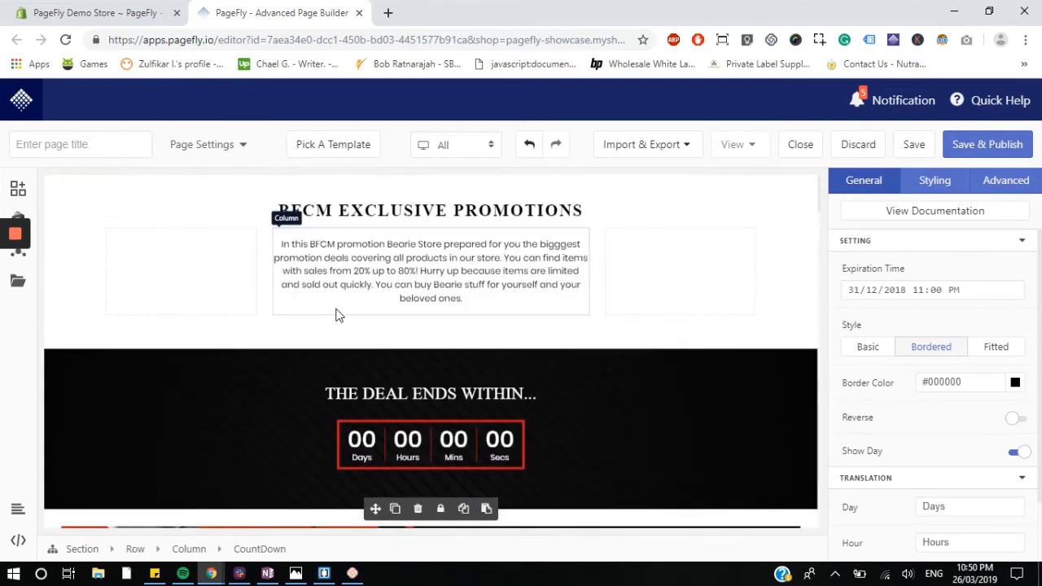
scroll(436, 431, "down", 6)
scroll(436, 432, "down", 12)
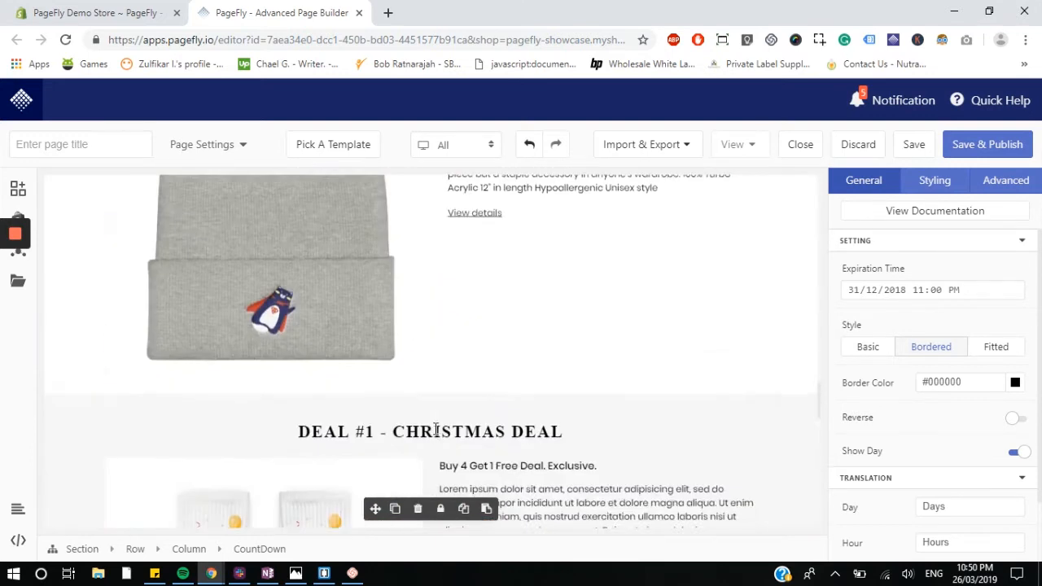